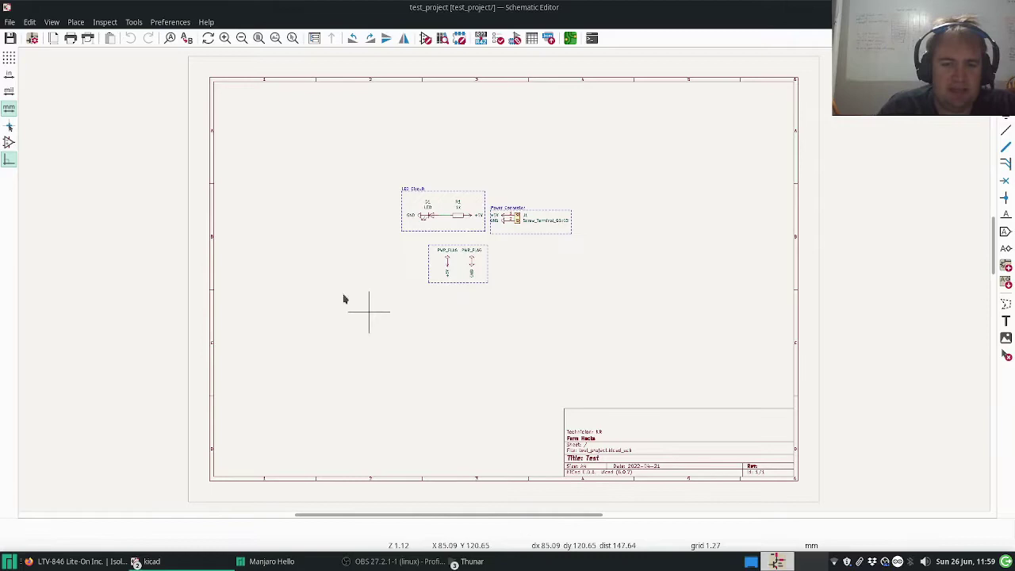
Step: Switch to Firefox to view the Digi-Key product page for the LTV-846, and return to KiCad's Schematic Editor
click(60, 567)
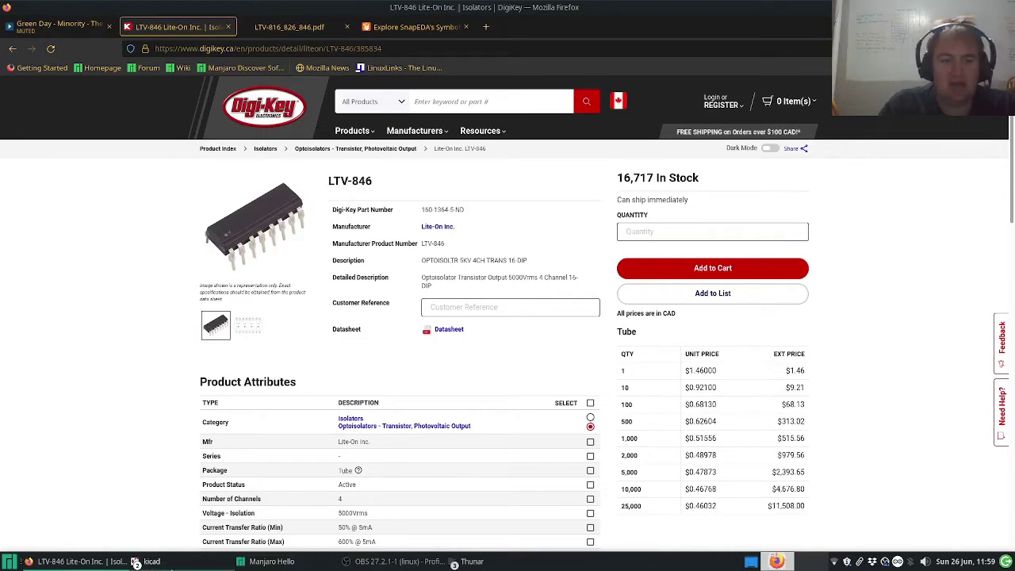
click(146, 562)
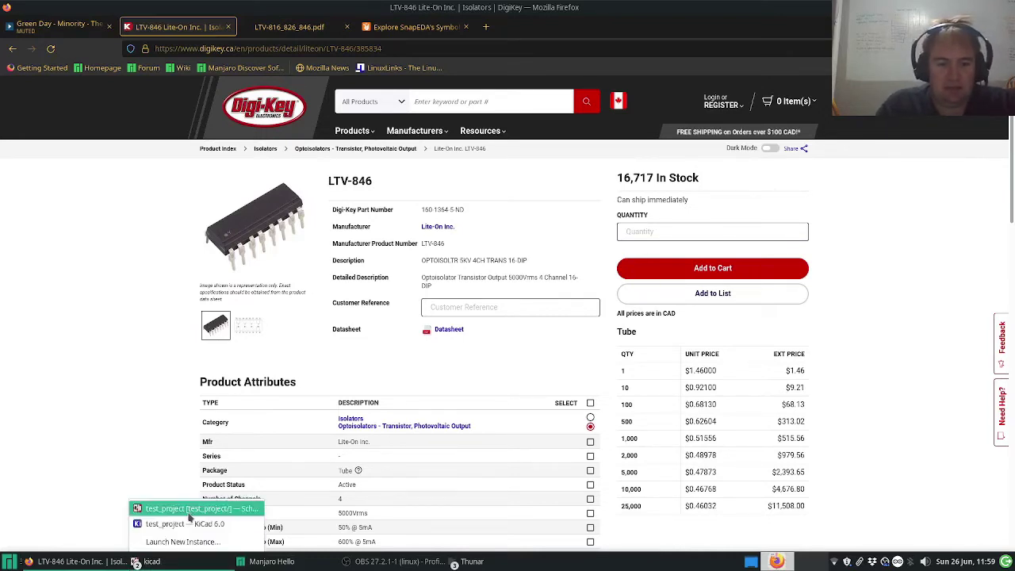
click(189, 511)
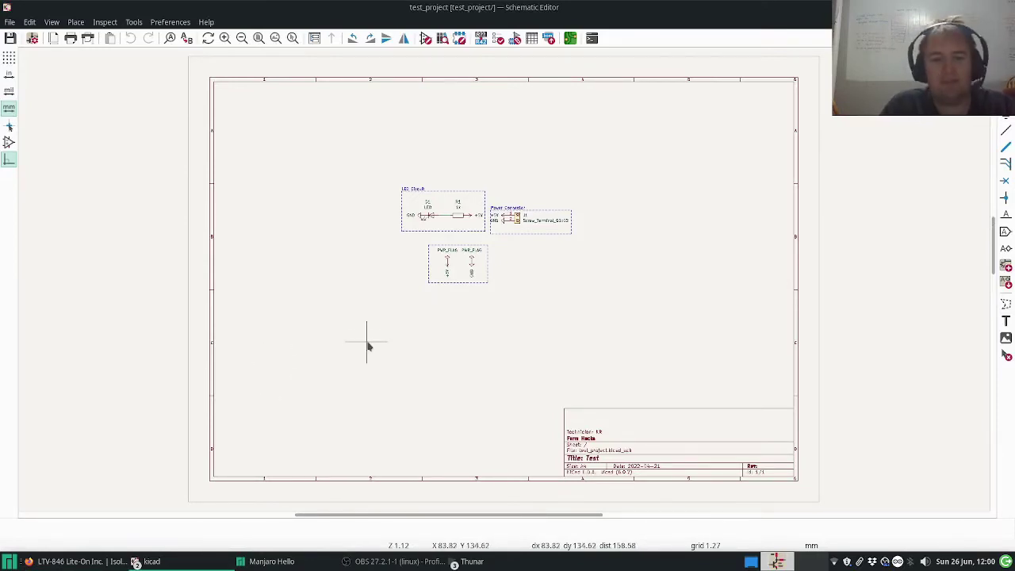
Step: Search the symbol libraries for ltv-846, then for ltv-84, and leave the symbol chooser without placing anything
key(a)
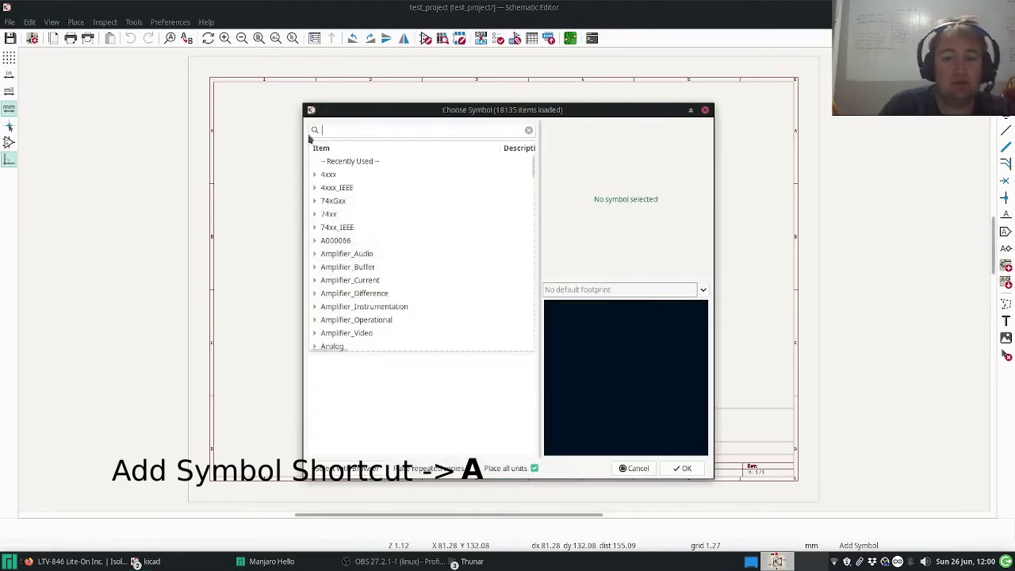
text(lt)
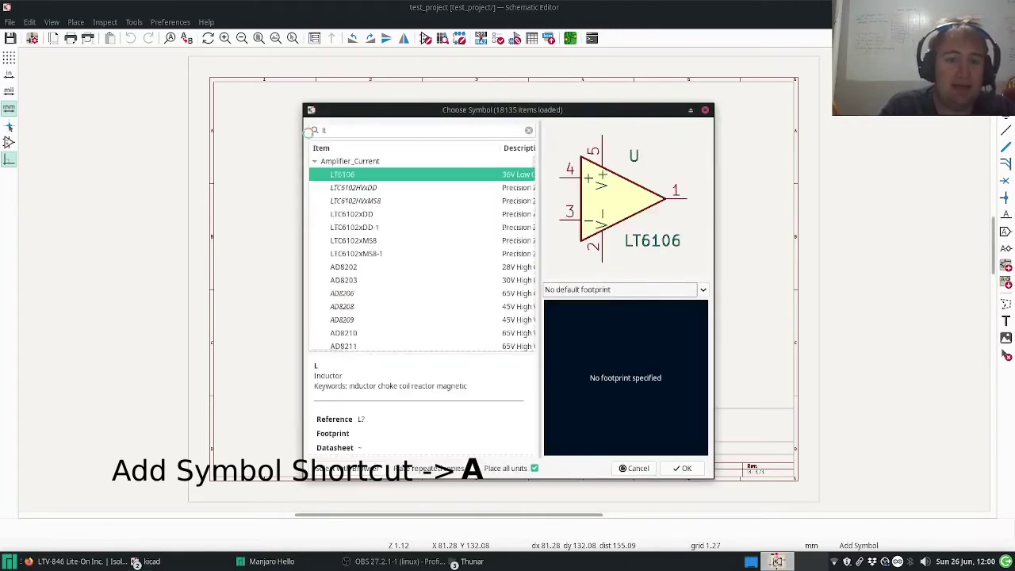
text(v-)
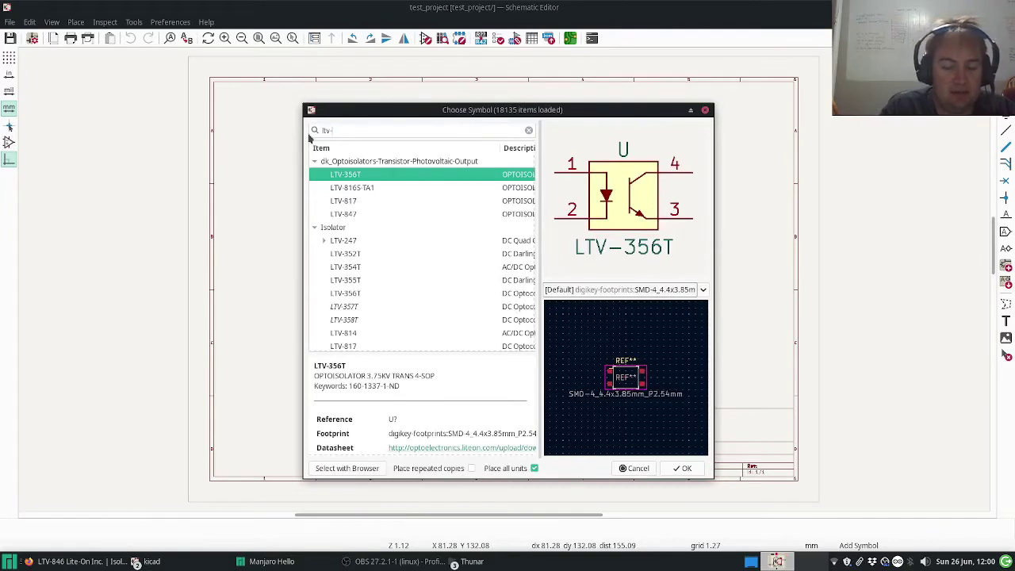
text(846)
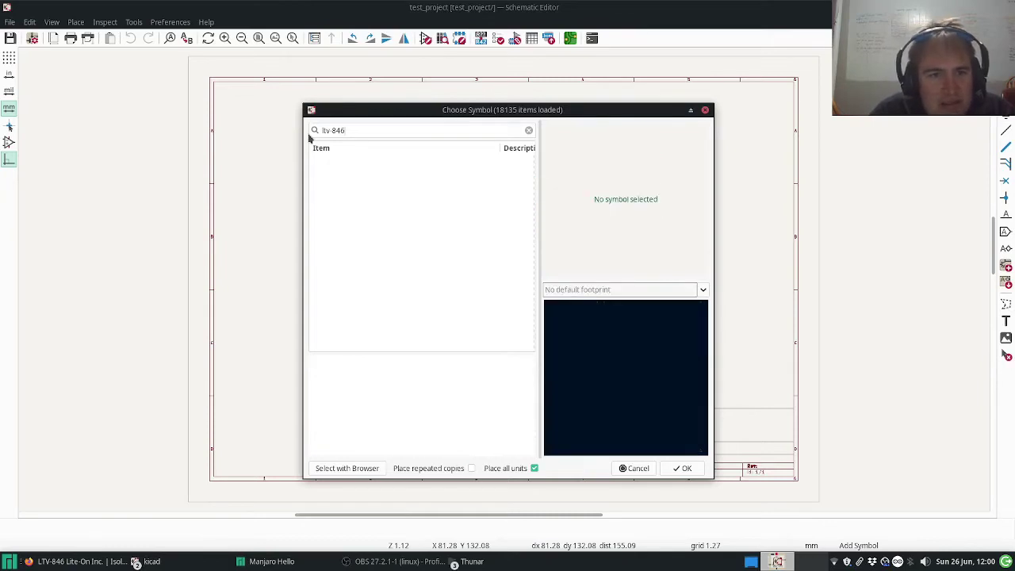
key(BackSpace)
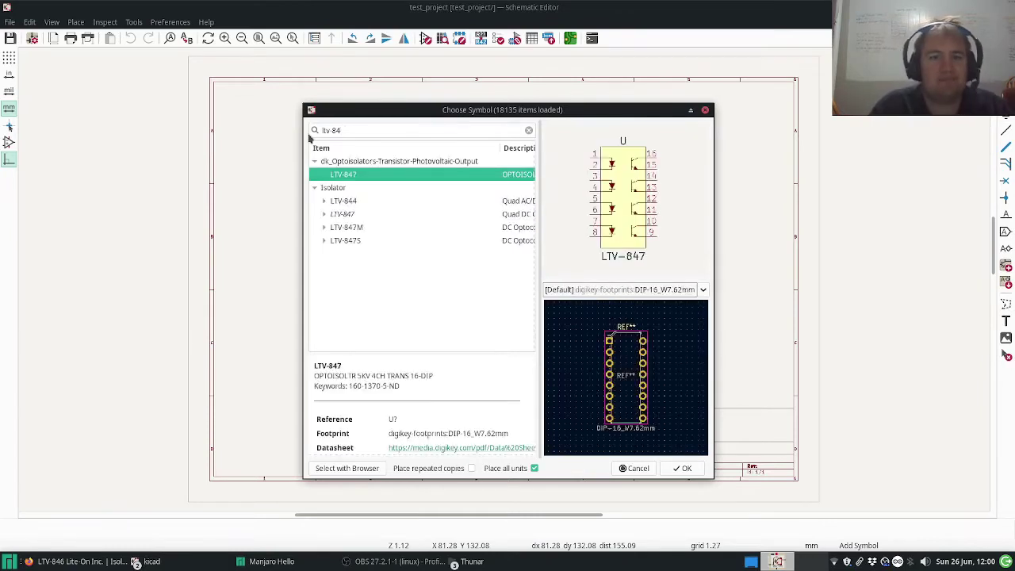
click(622, 468)
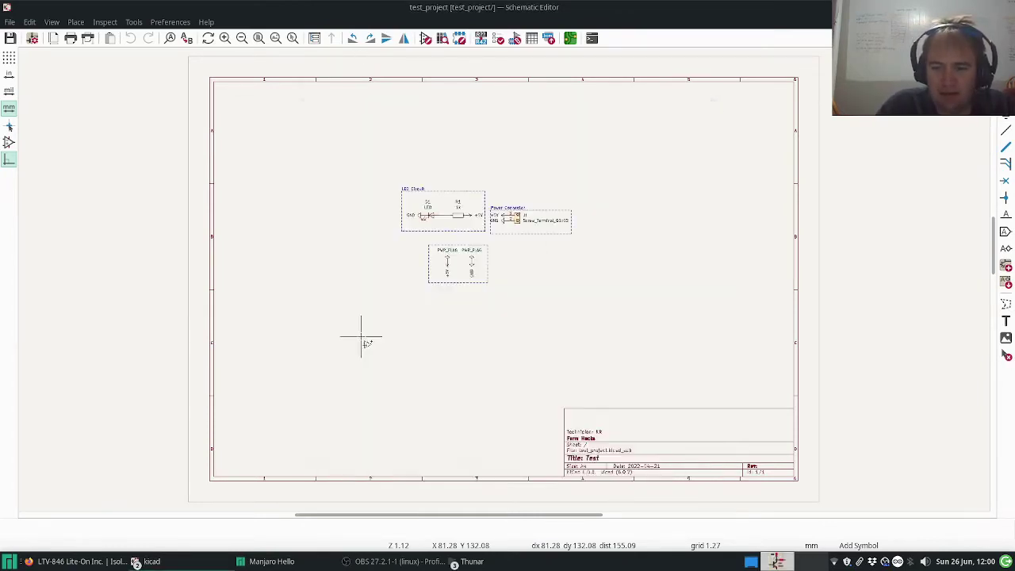
key(Escape)
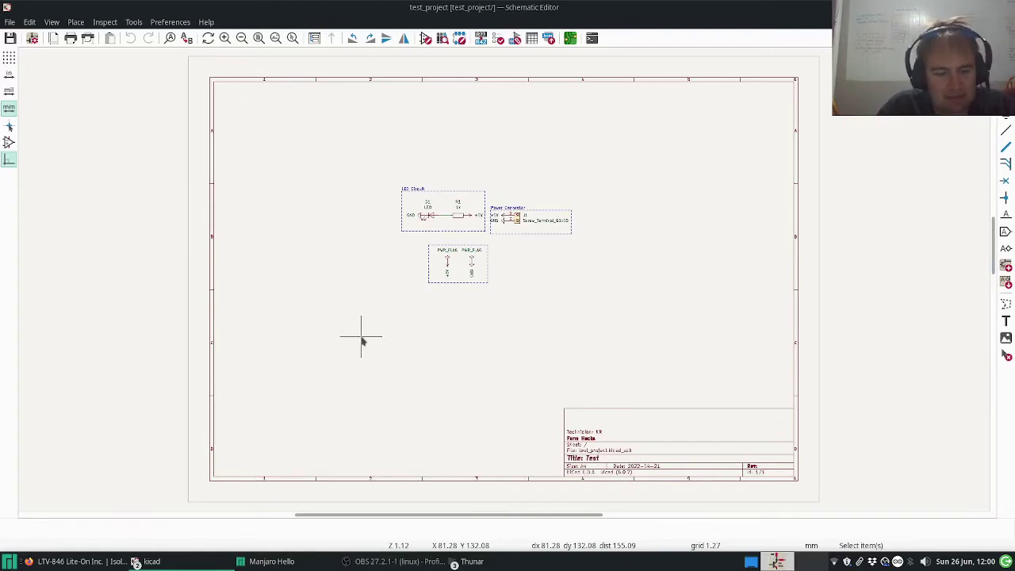
Step: Switch to Firefox, search SnapEDA for LTV-846, and open the models page of the Lite-On part
click(111, 562)
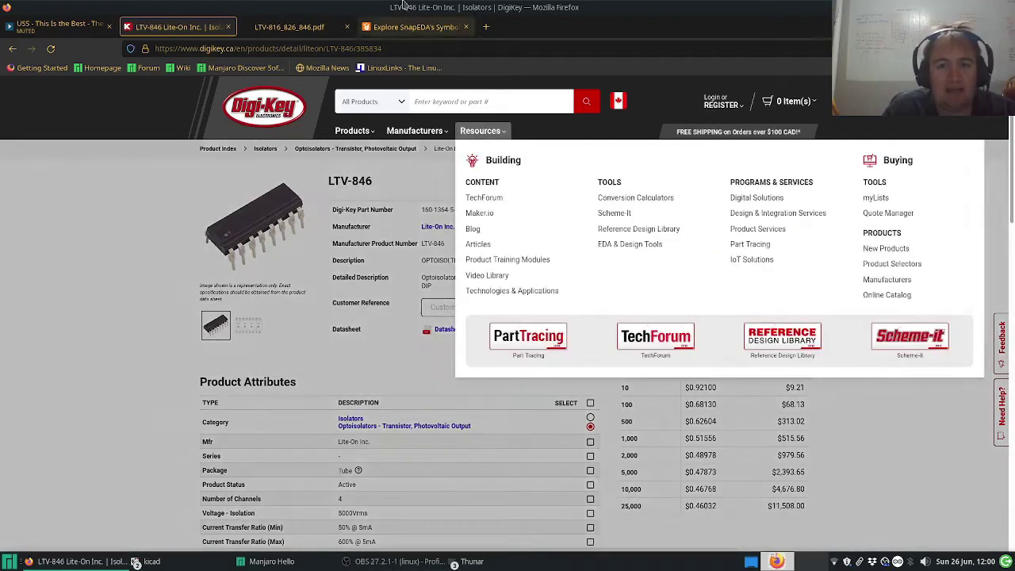
click(414, 27)
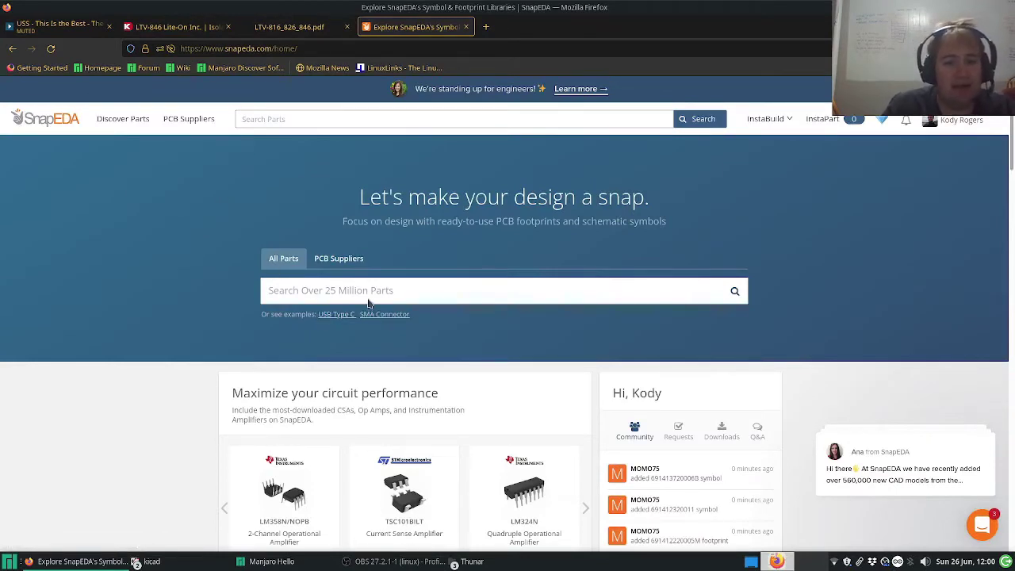
text(lt)
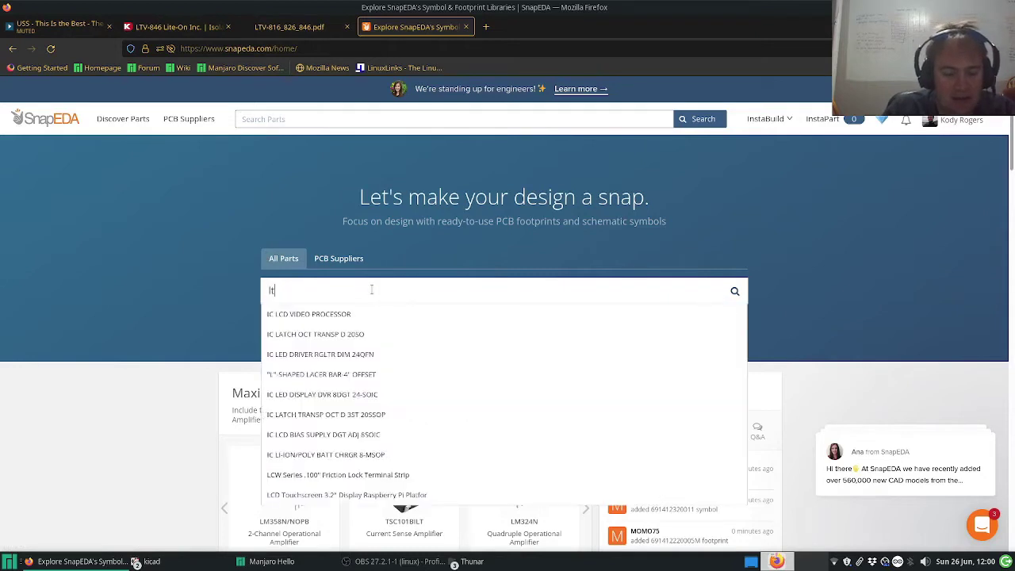
text(v-)
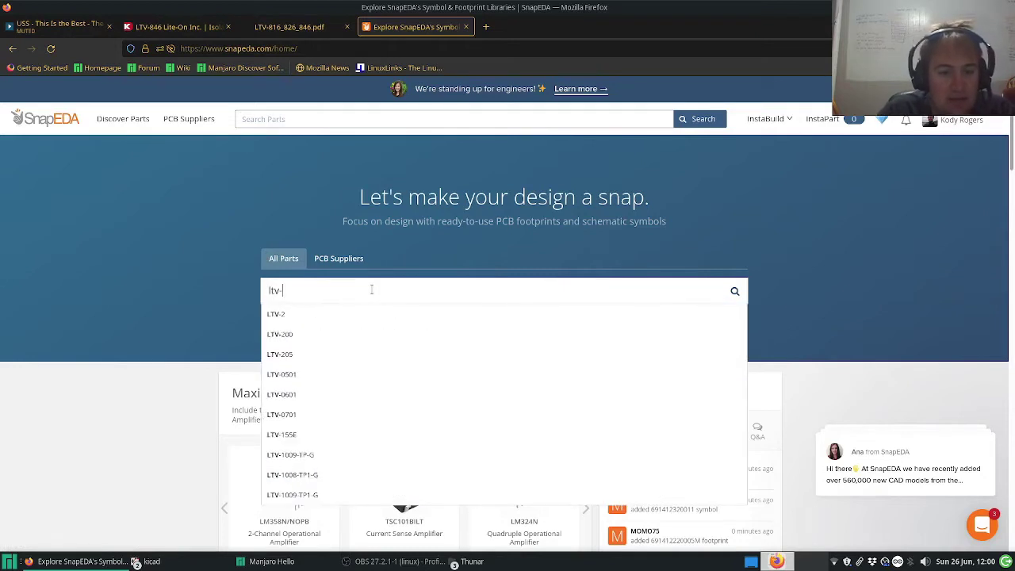
text(846)
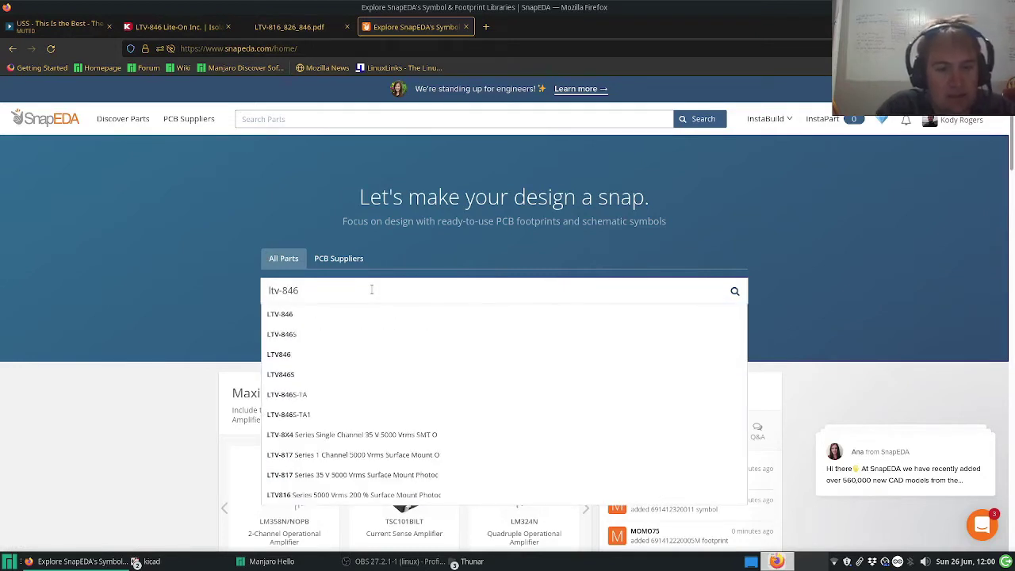
click(274, 315)
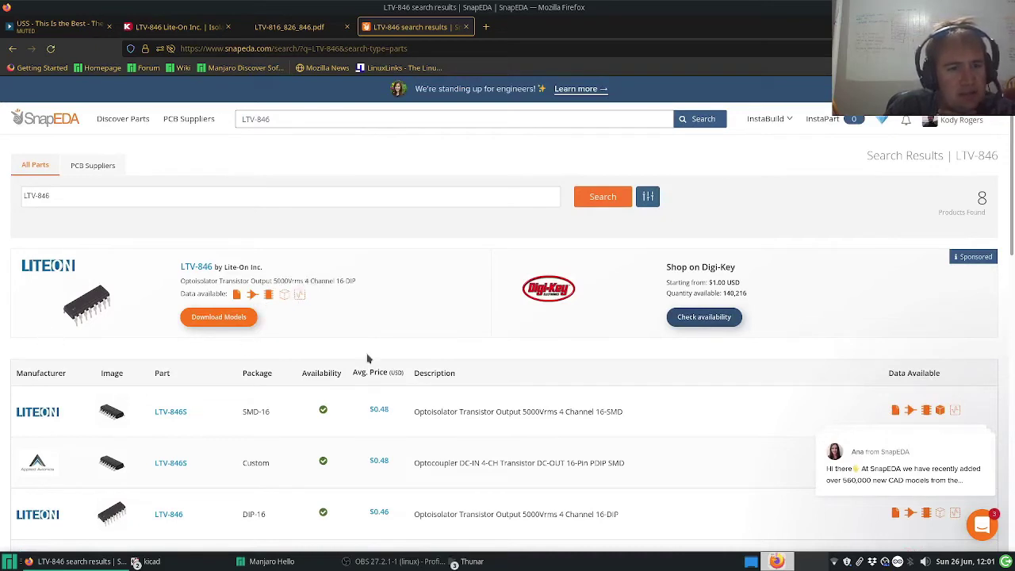
click(220, 321)
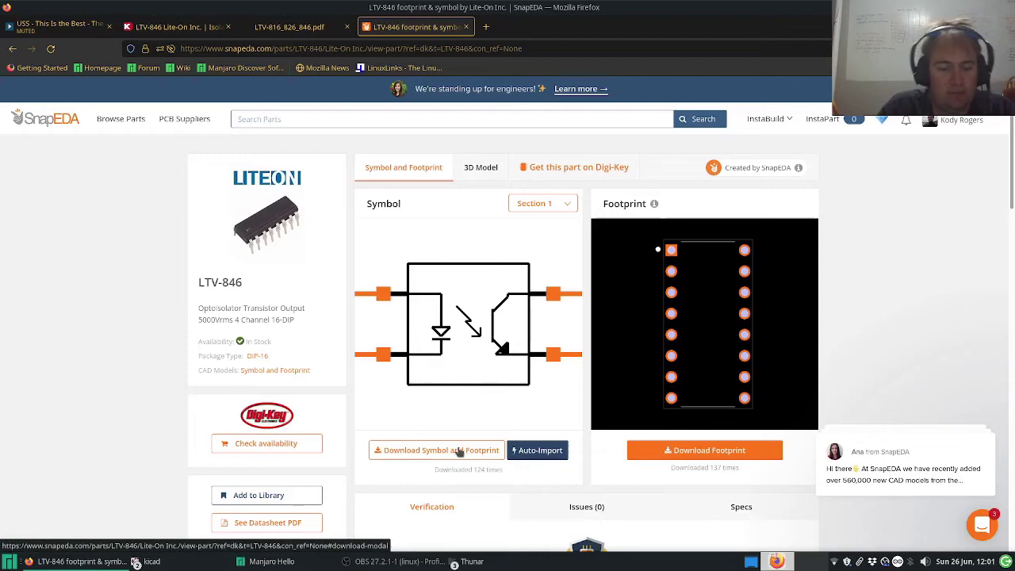
Step: Download the LTV-846 symbol and footprint in the KiCad V6 & Later format
click(456, 452)
click(444, 455)
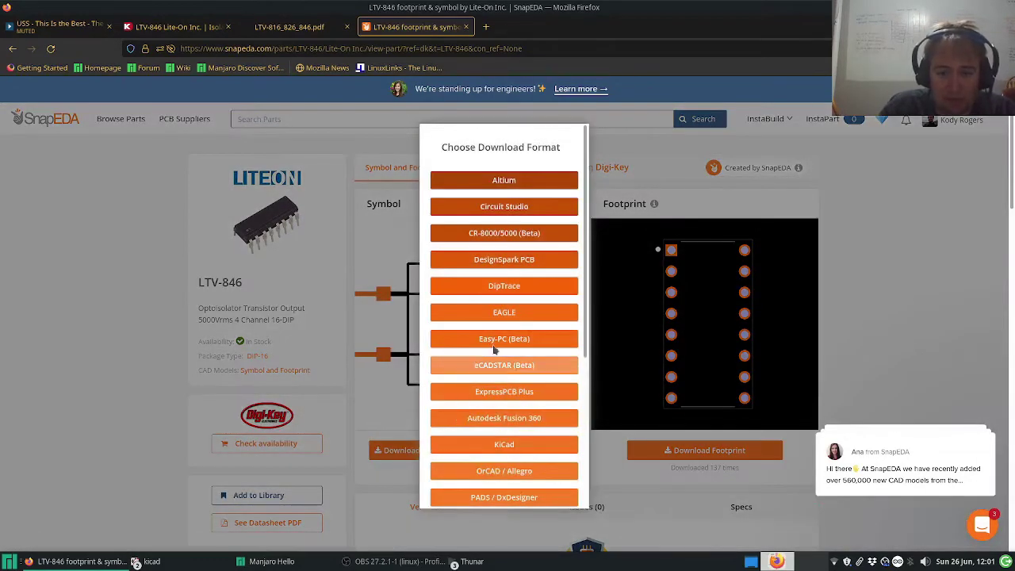
click(521, 447)
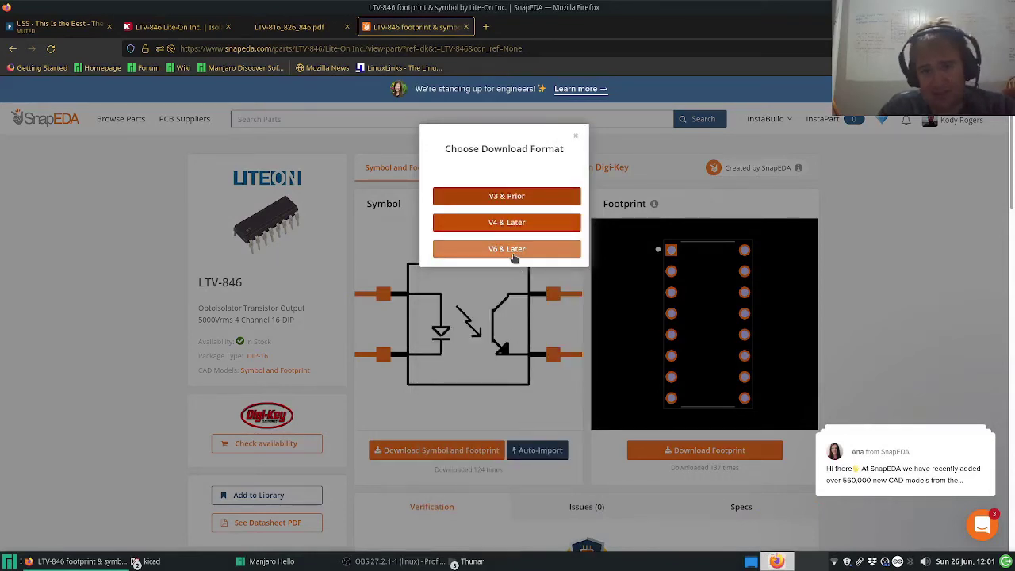
click(512, 254)
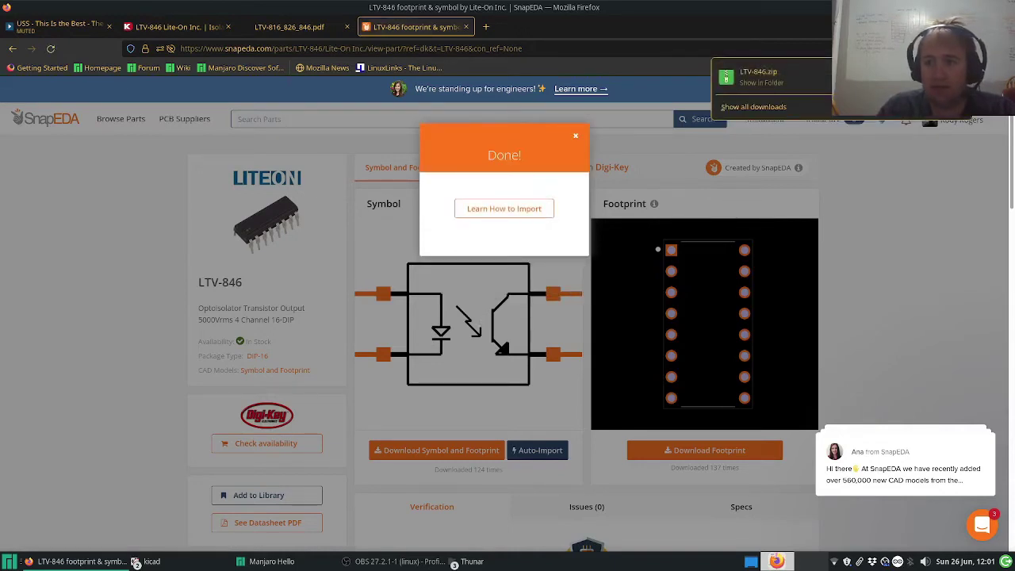
Step: Show the downloaded LTV-846.zip in the file manager and move it from Downloads to the Public/kicad_libraries folder
click(760, 79)
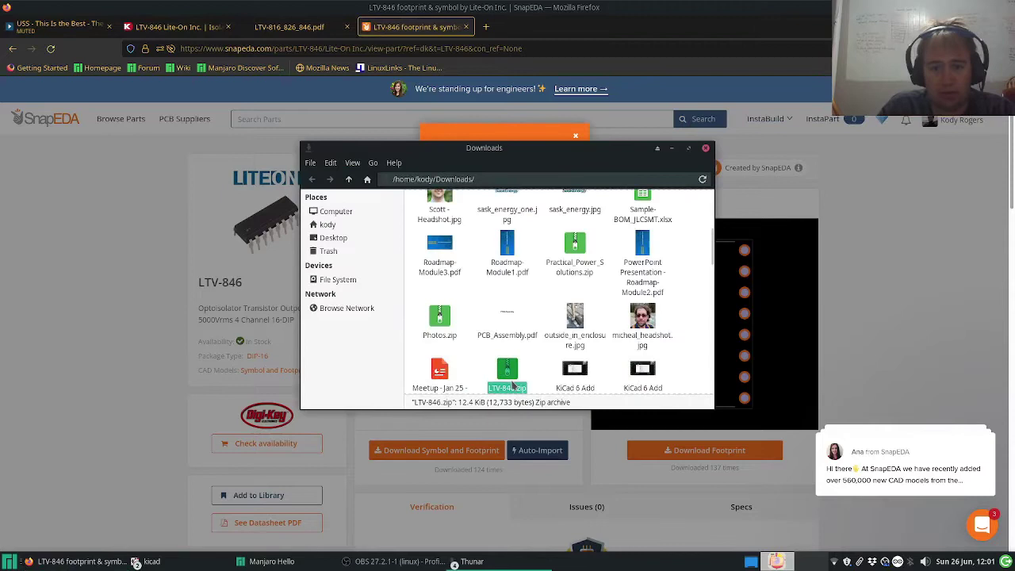
scroll(513, 384, down, 1)
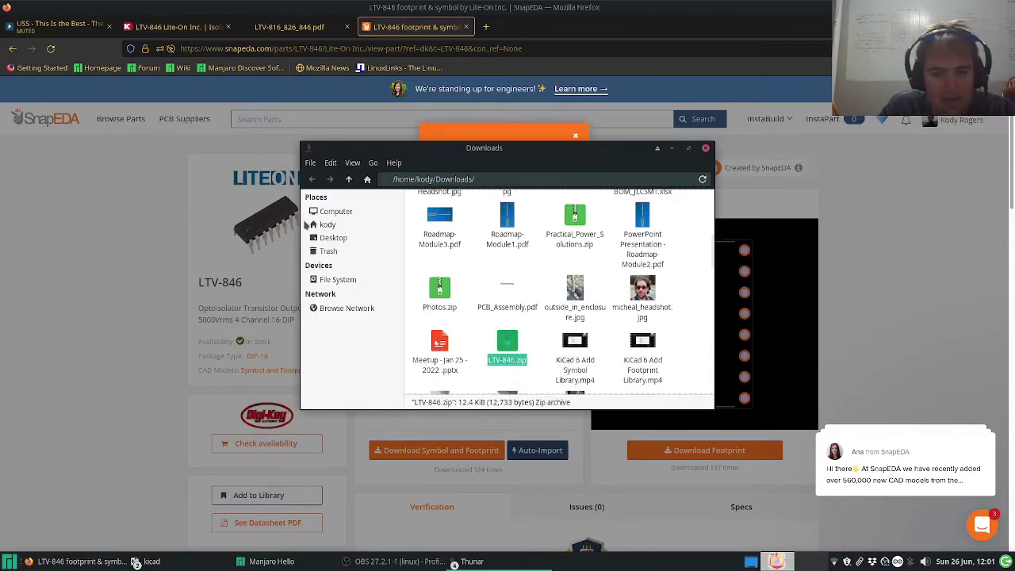
click(335, 226)
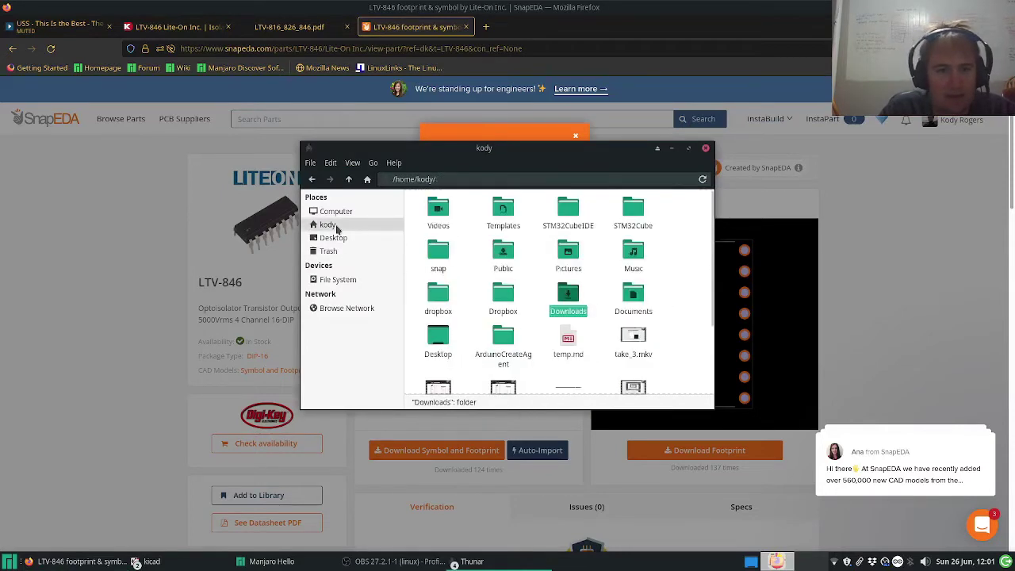
double_click(503, 254)
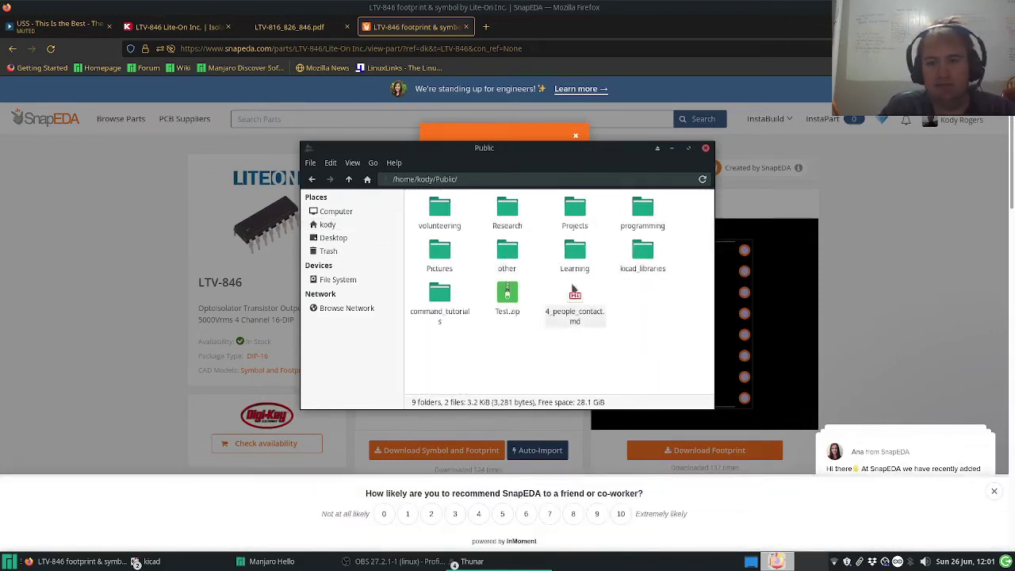
double_click(630, 270)
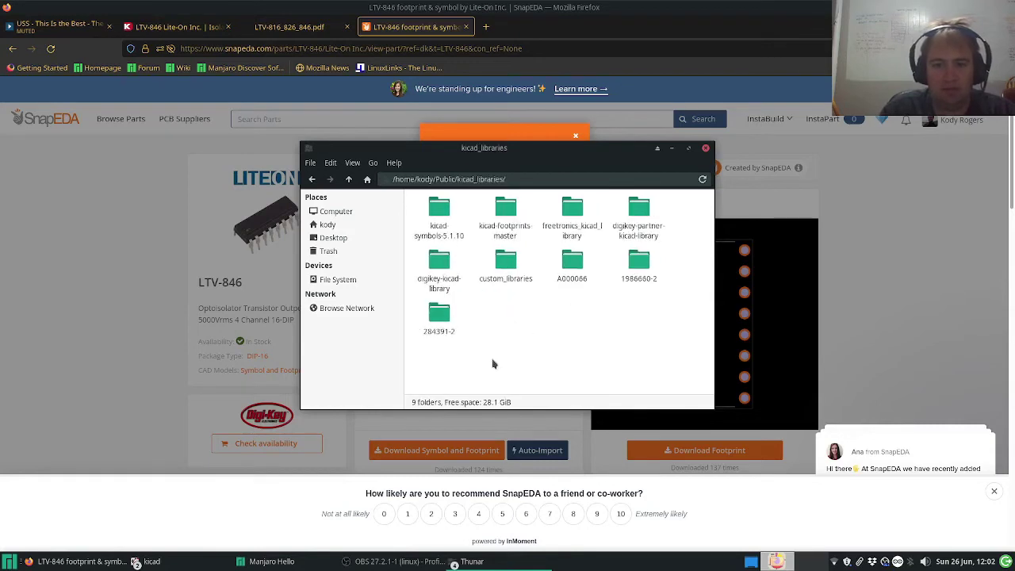
click(511, 321)
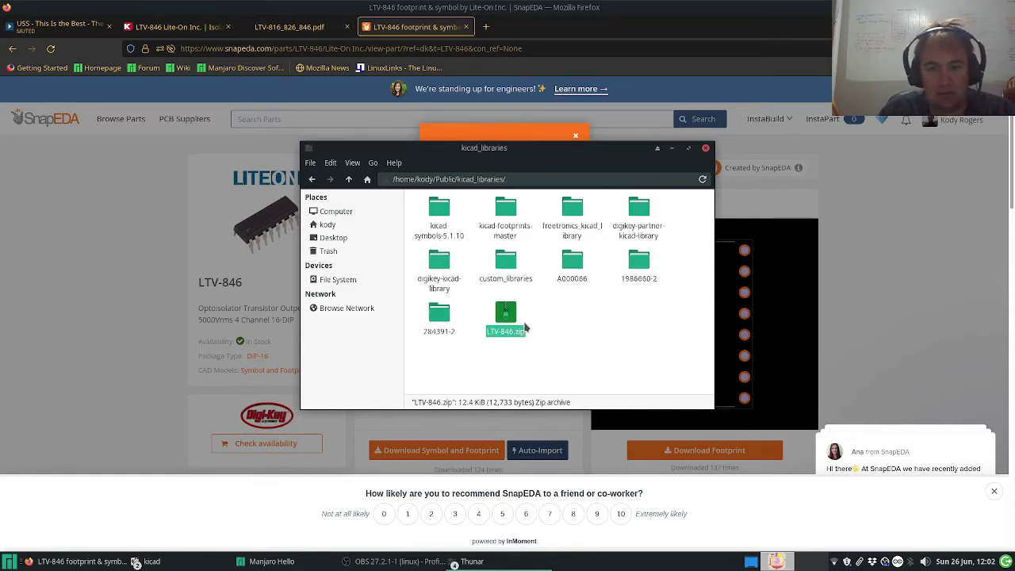
Step: Extract LTV-846.zip inside the kicad_libraries folder and move the zip archive to the trash
right_click(505, 311)
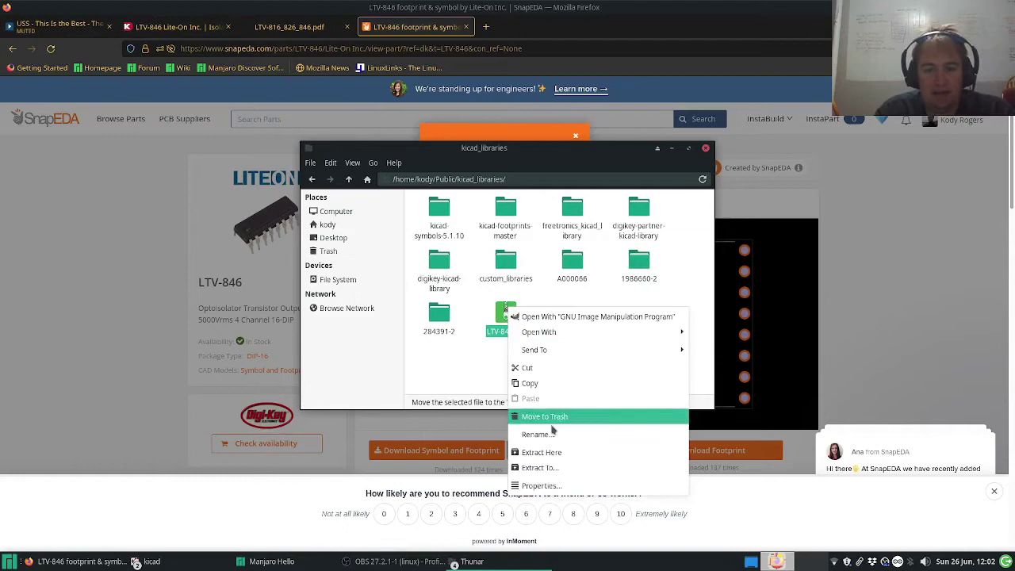
click(541, 452)
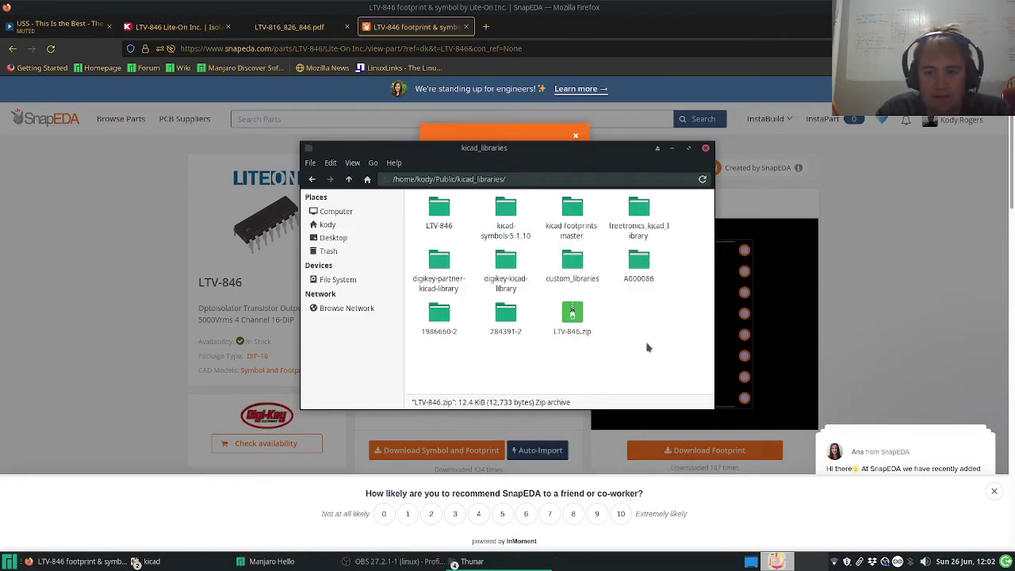
right_click(571, 322)
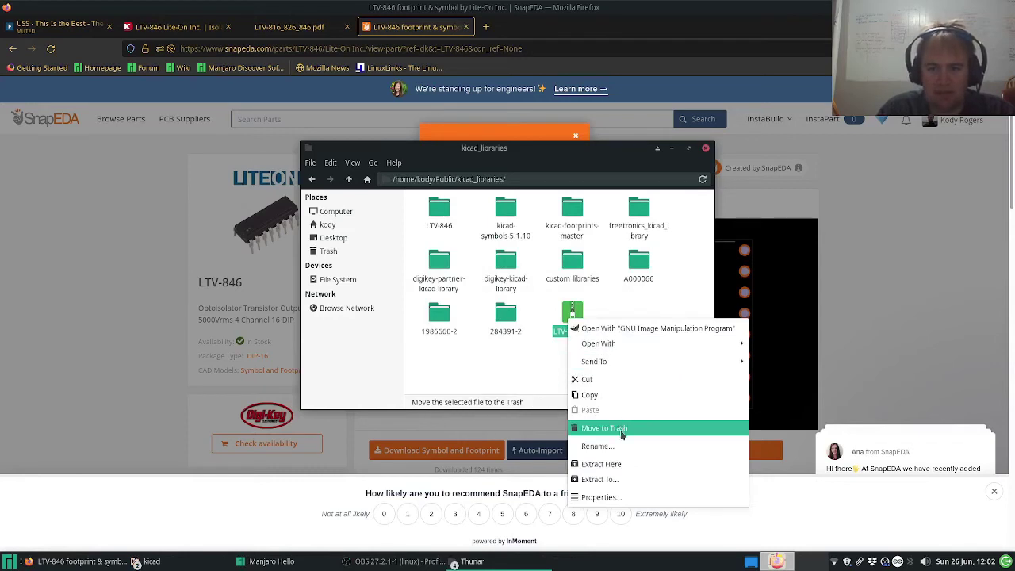
click(620, 428)
Step: Open the extracted LTV-846 folder and rename its .kicad_mod footprint file to ltv-846Footprint.kicad_mod
double_click(448, 210)
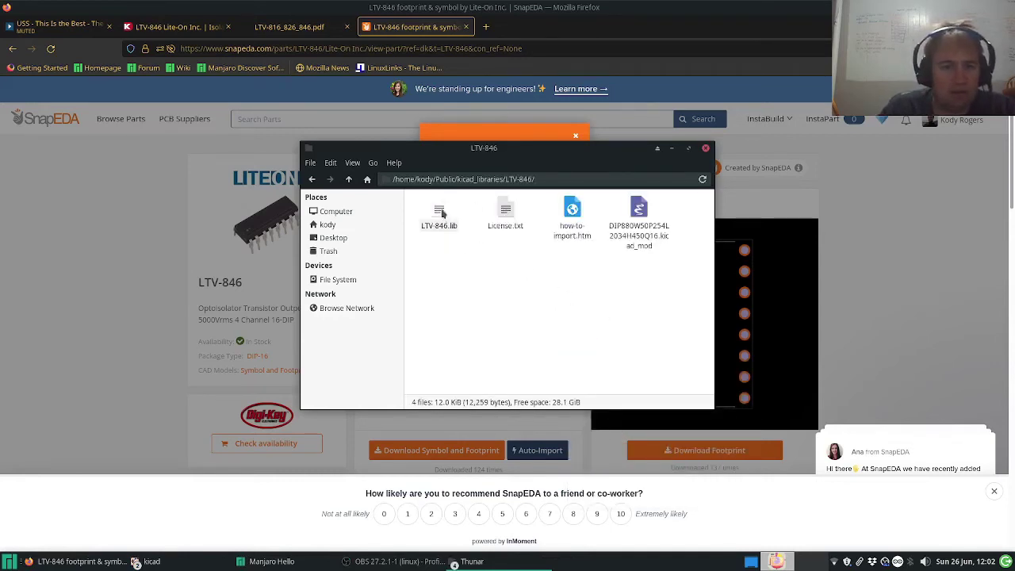
click(656, 237)
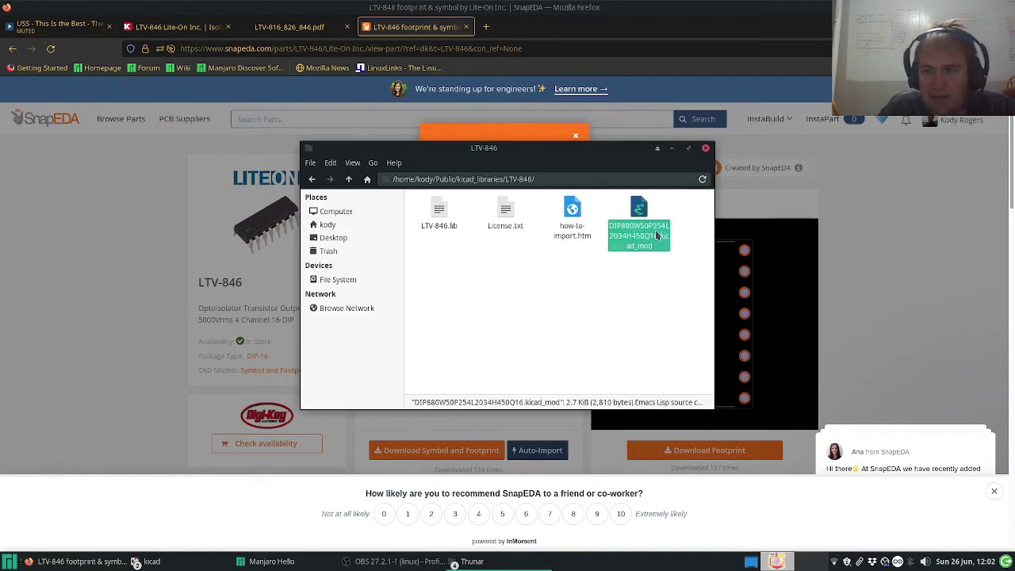
right_click(639, 241)
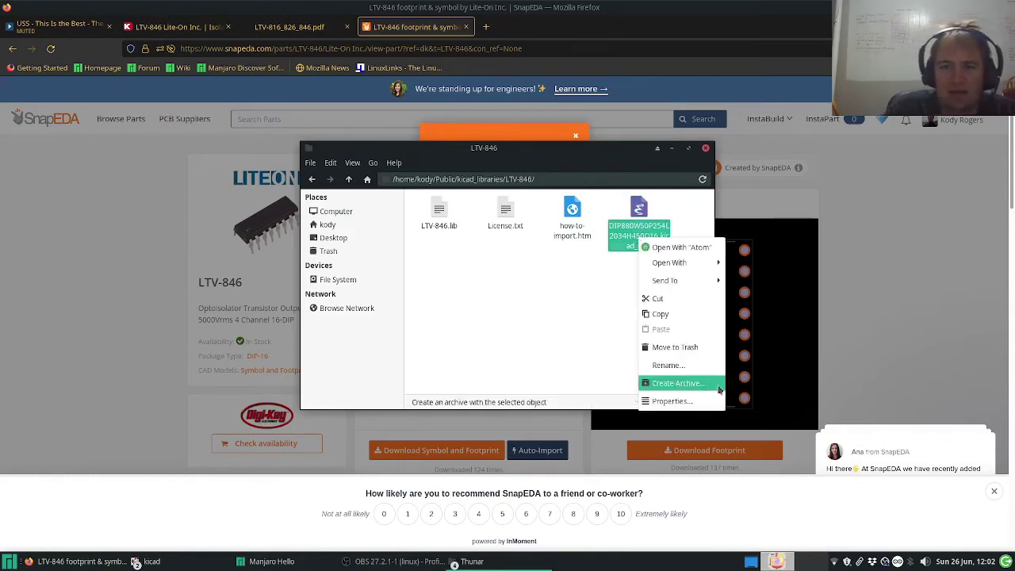
click(670, 365)
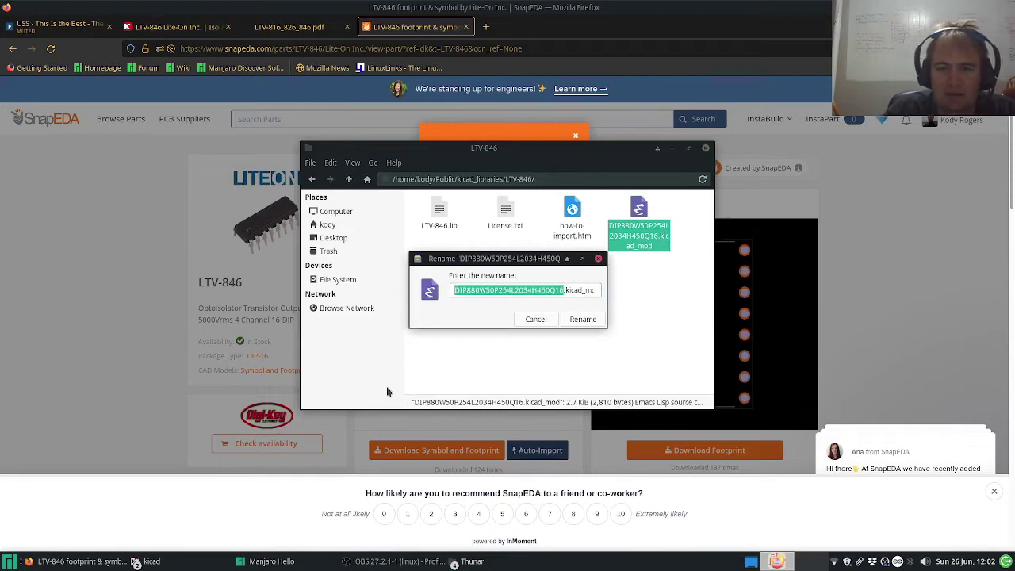
text(ltv)
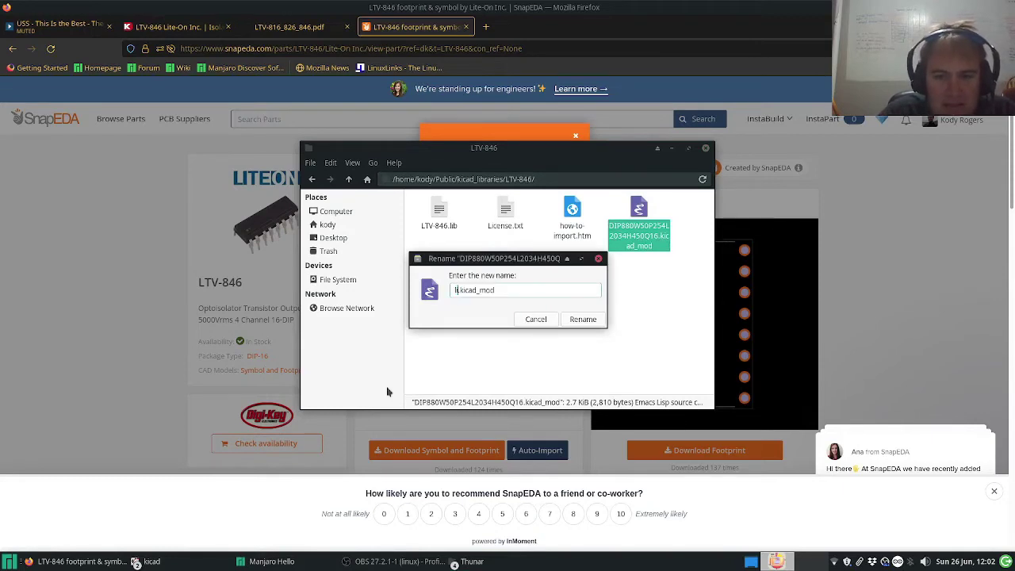
text(-846)
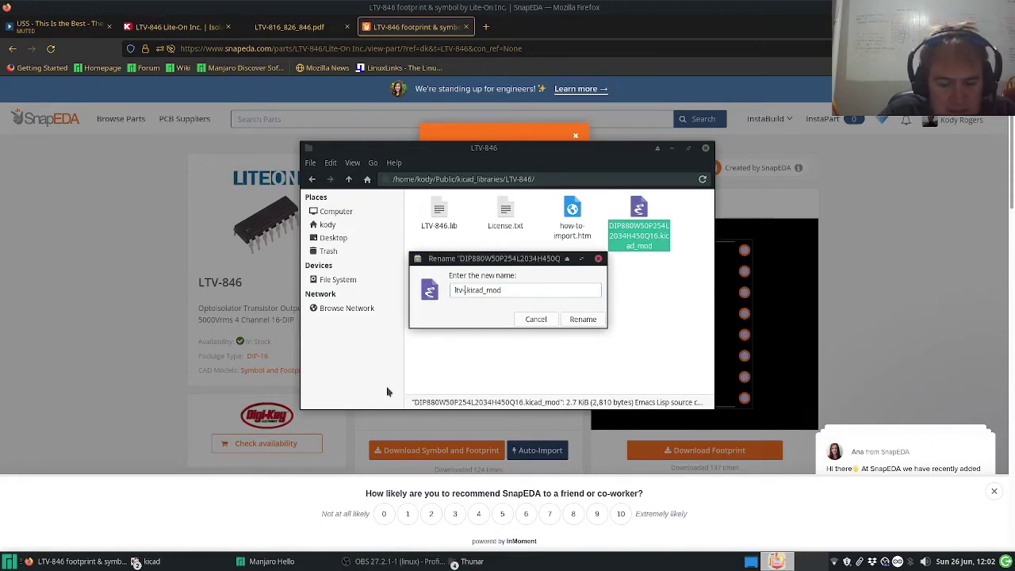
text(Footp)
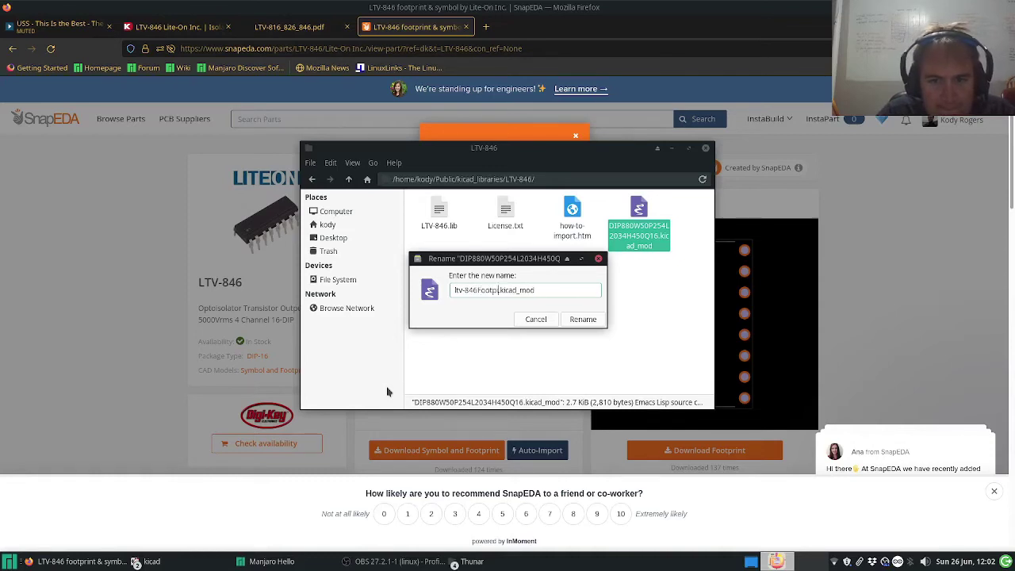
text(rint)
click(583, 324)
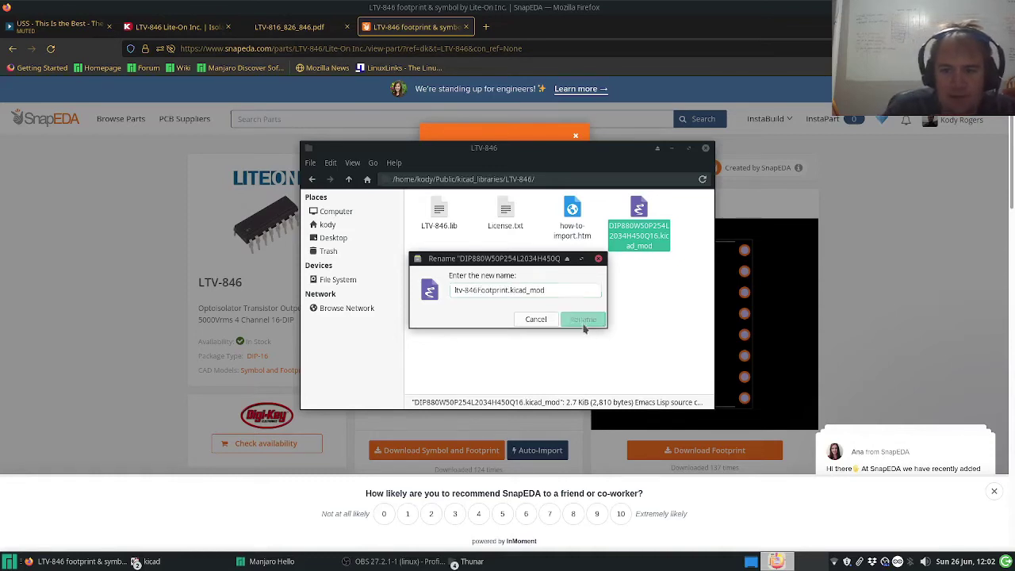
click(593, 334)
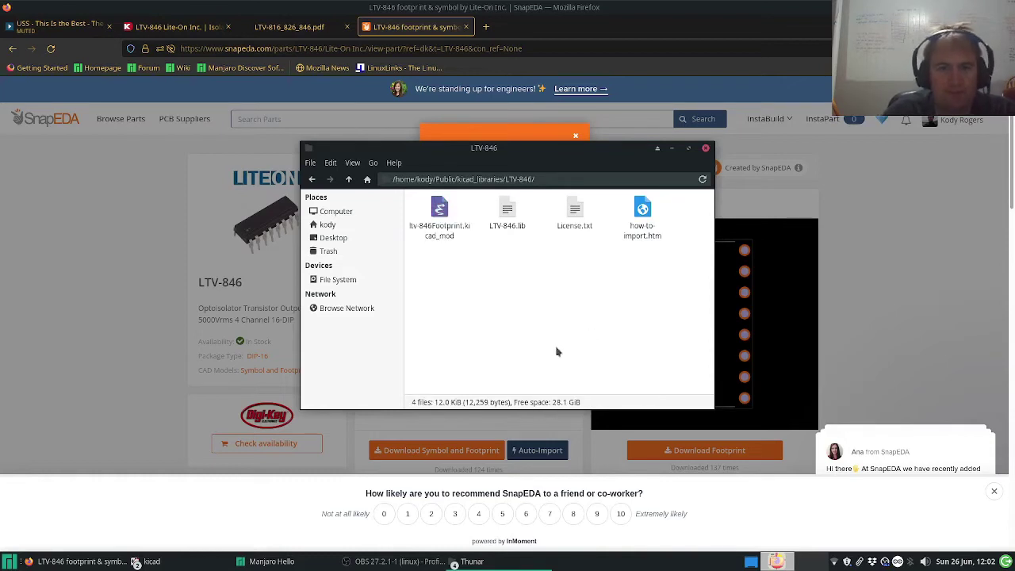
Step: Switch to the KiCad project manager window of test_project and open the symbol library management
click(175, 566)
click(182, 507)
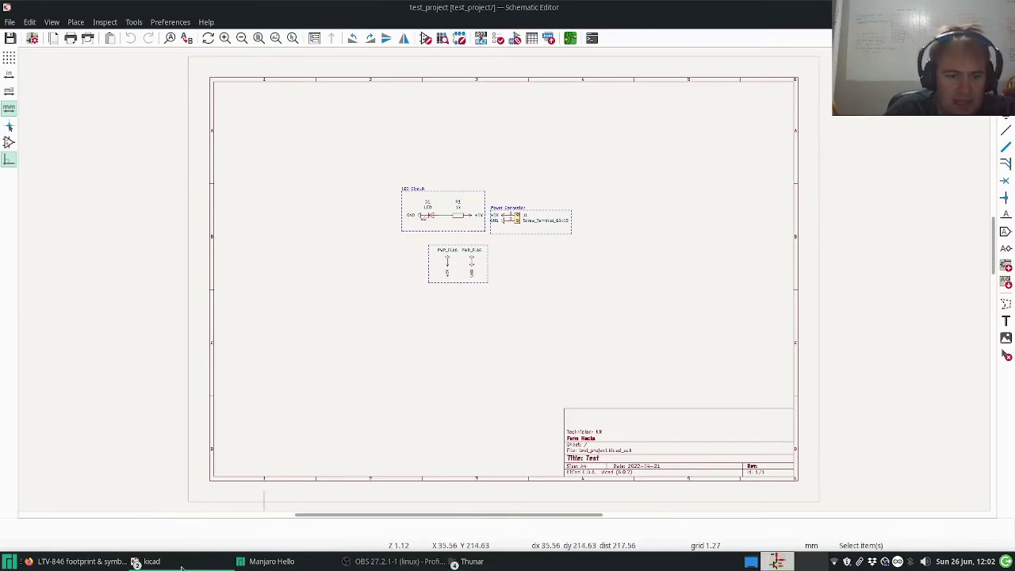
click(182, 566)
click(190, 523)
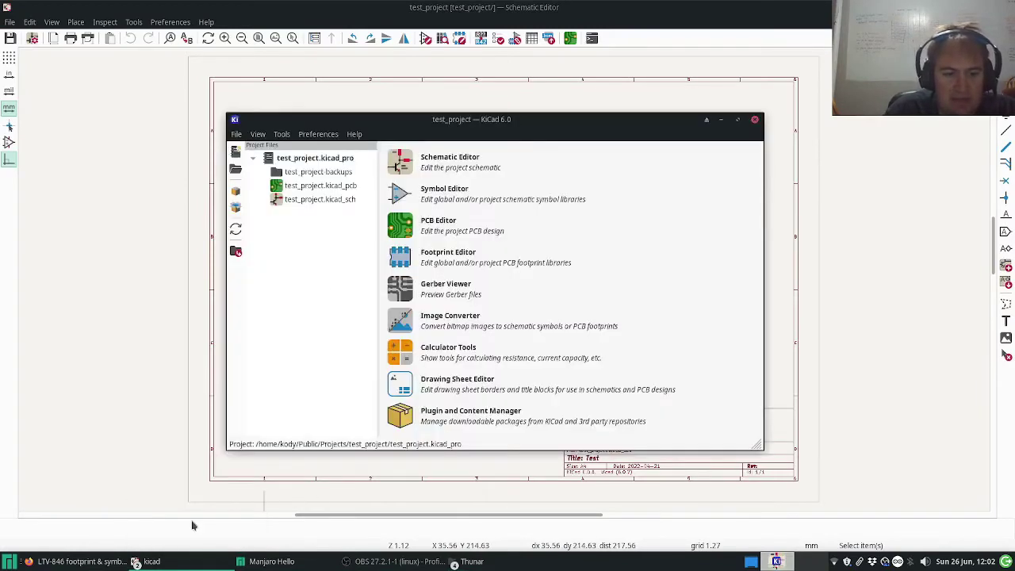
click(324, 138)
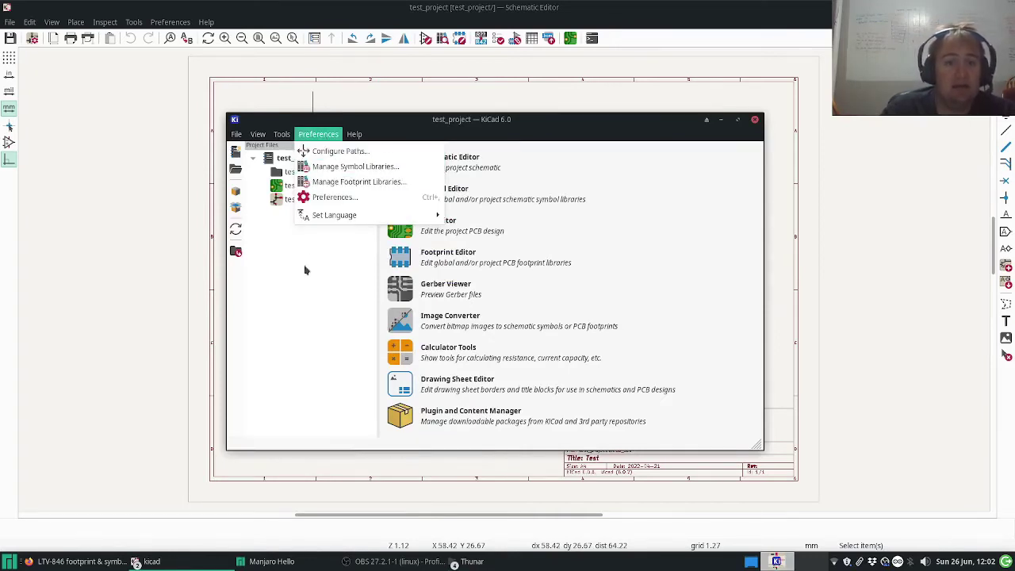
click(331, 171)
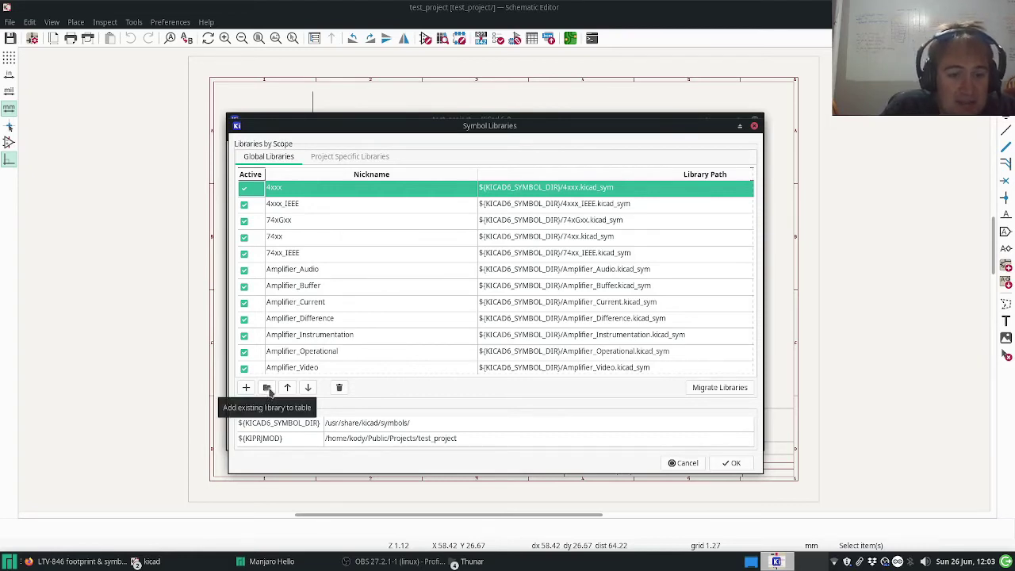
Step: Add LTV-846.lib from the kicad_libraries/LTV-846 folder to the global symbol libraries and accept the table
click(269, 391)
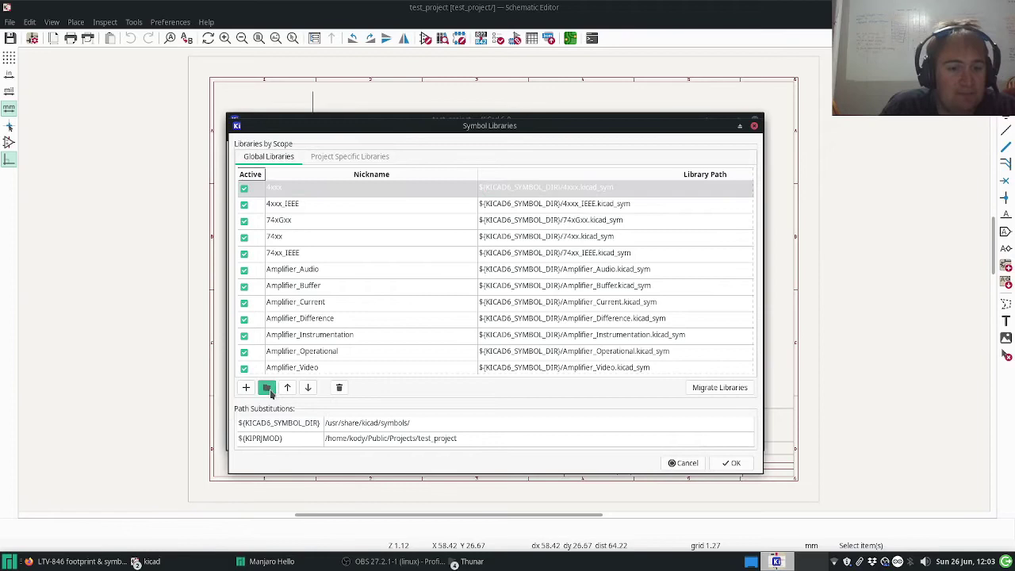
click(458, 108)
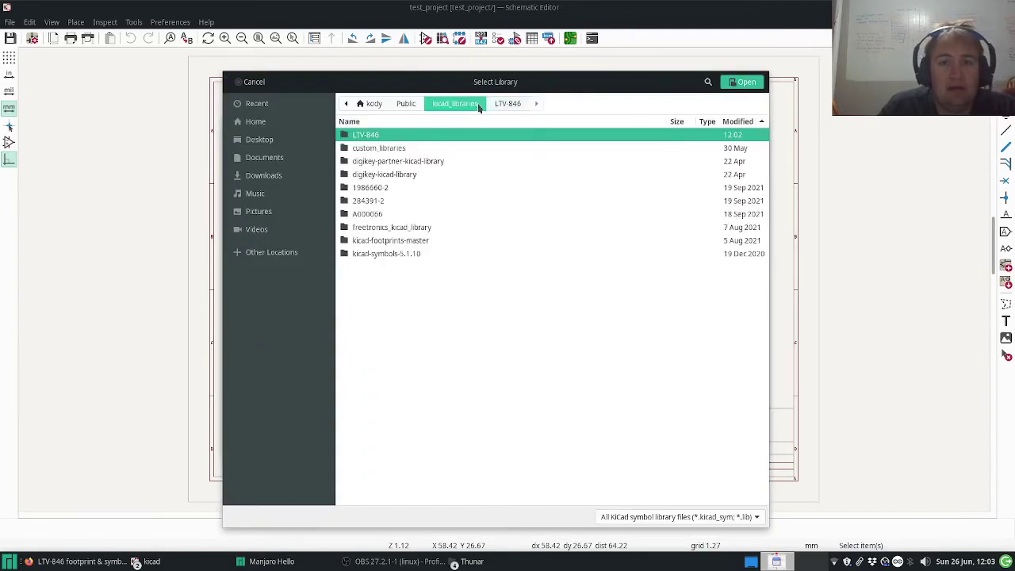
click(402, 105)
click(470, 108)
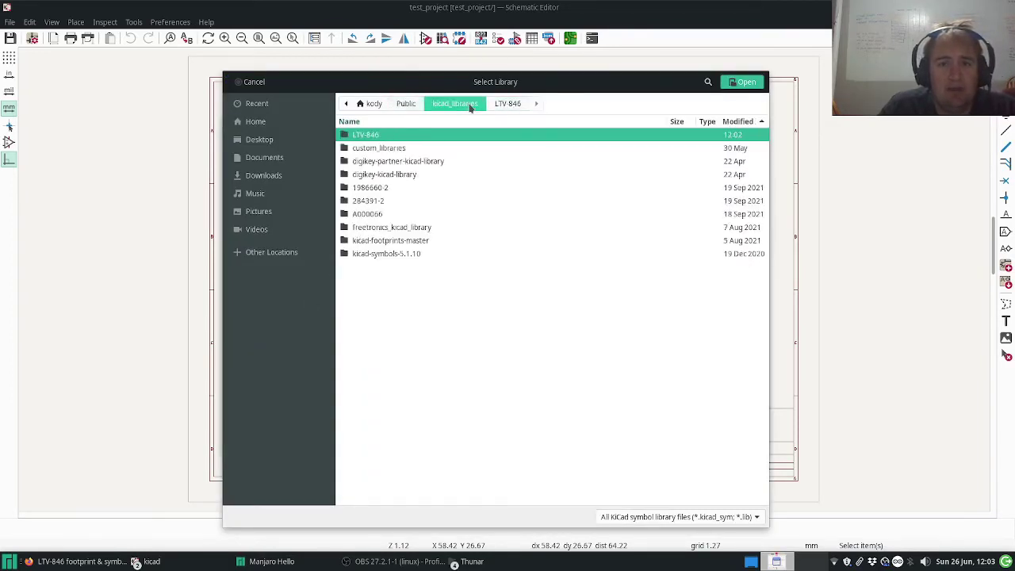
key(Return)
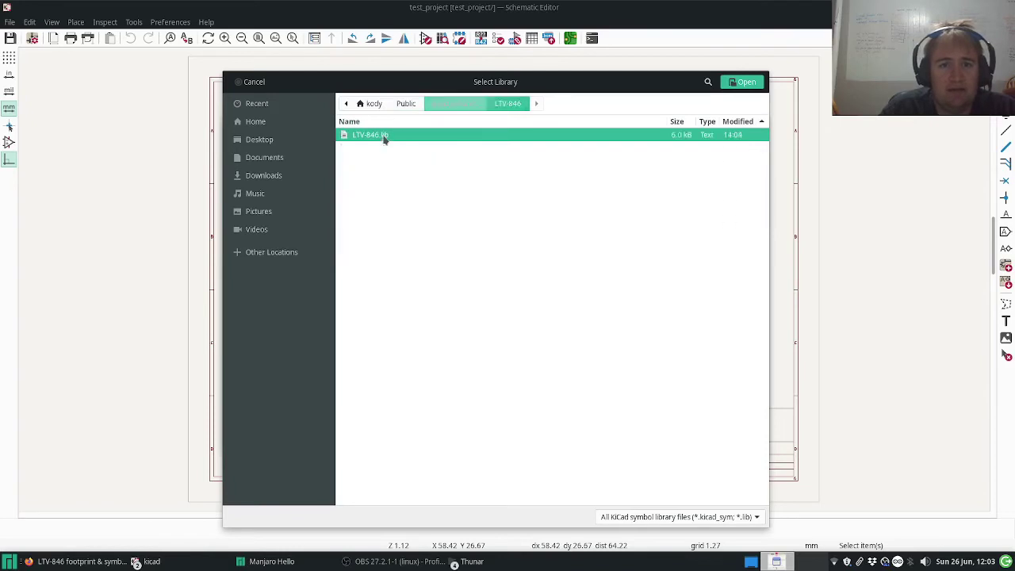
double_click(392, 136)
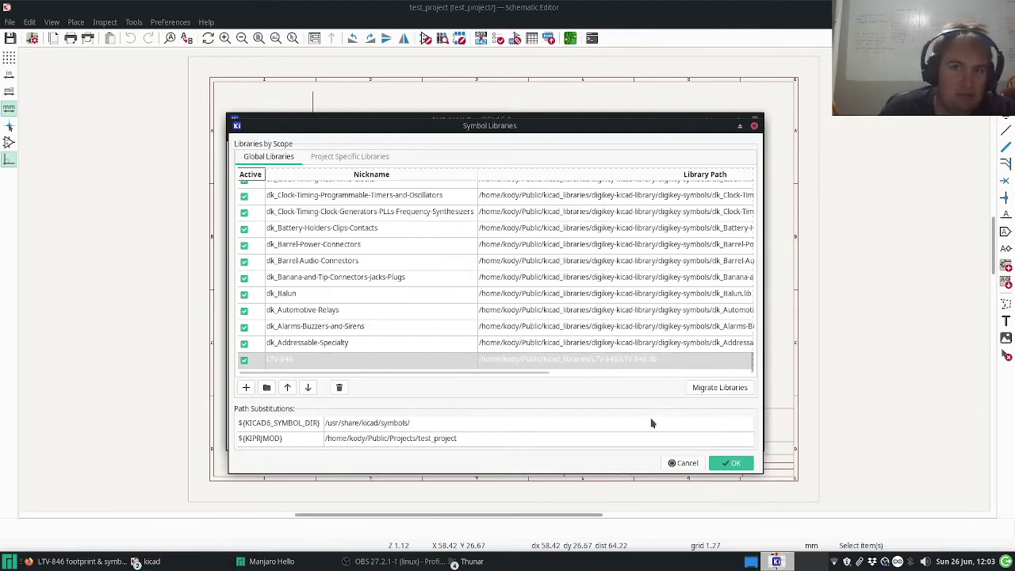
key(Return)
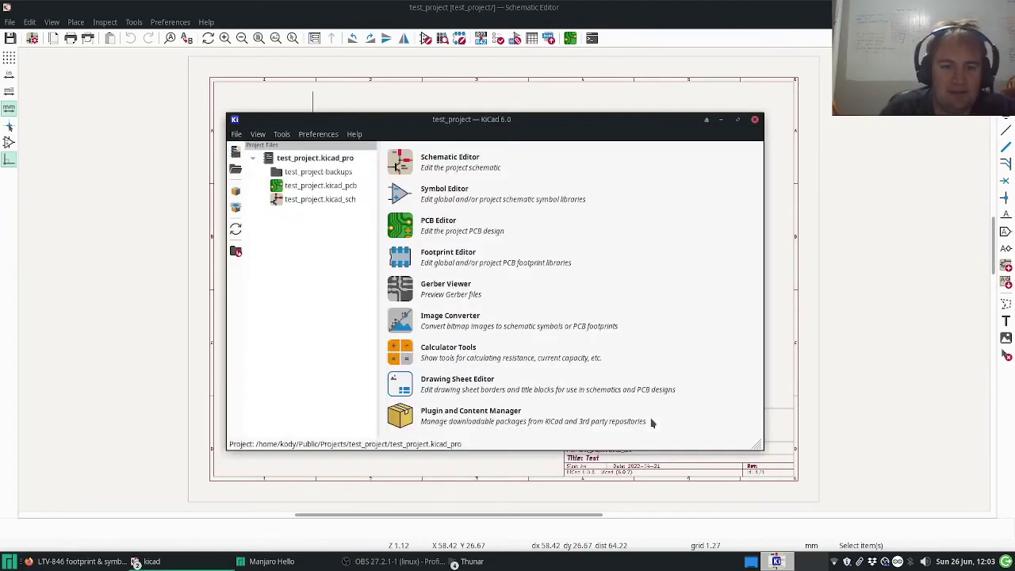
Step: Add the kicad_libraries/LTV-846 folder to the global footprint libraries as a KiCad (folder with .kicad_mod files) library and accept the table
click(319, 135)
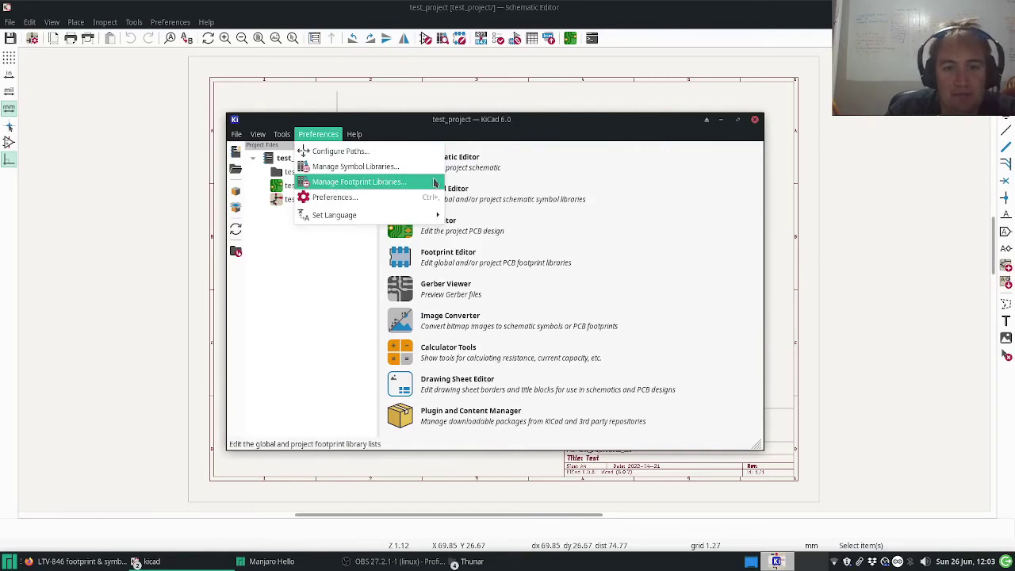
click(432, 189)
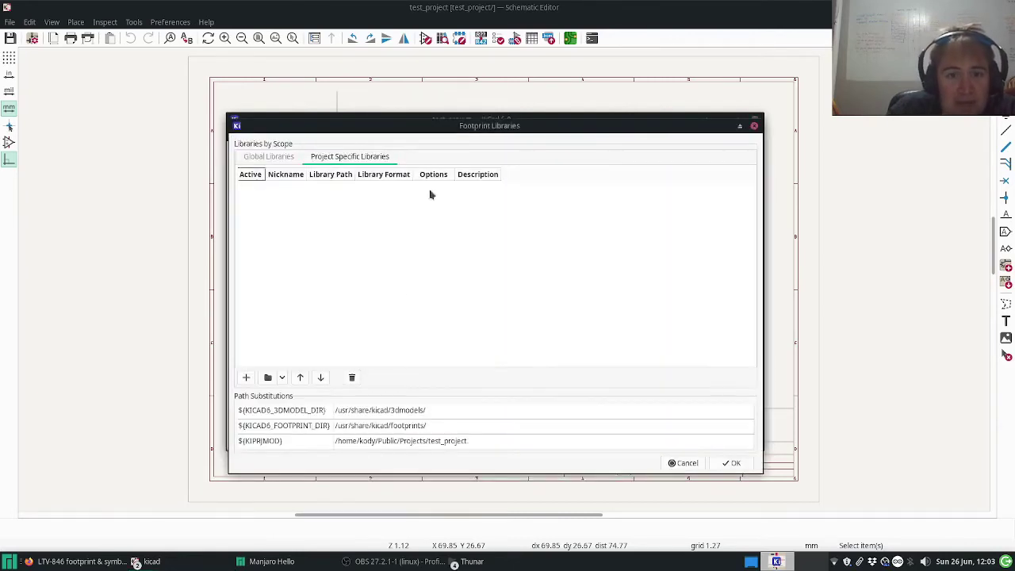
click(256, 160)
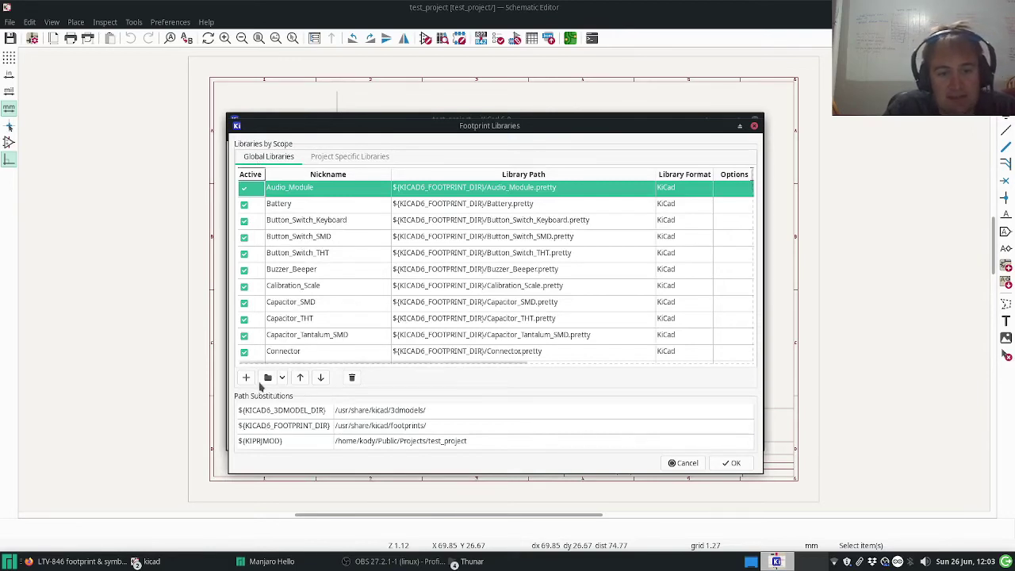
click(281, 379)
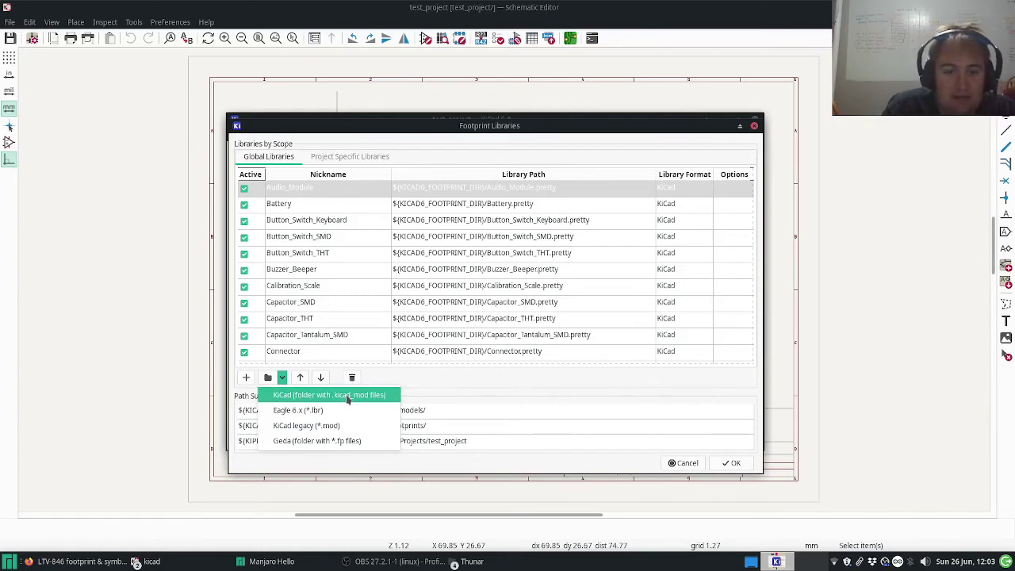
click(346, 396)
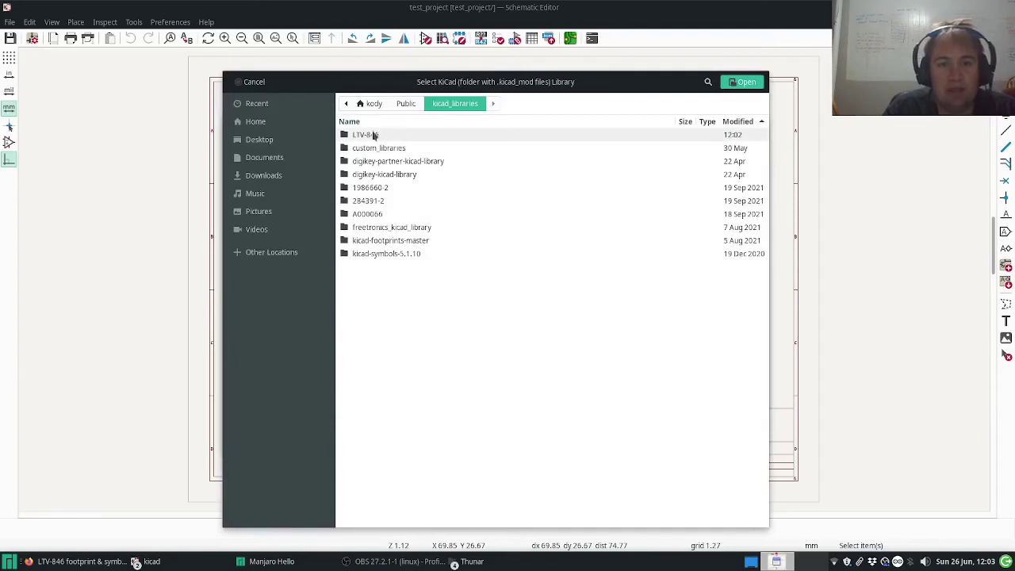
click(374, 135)
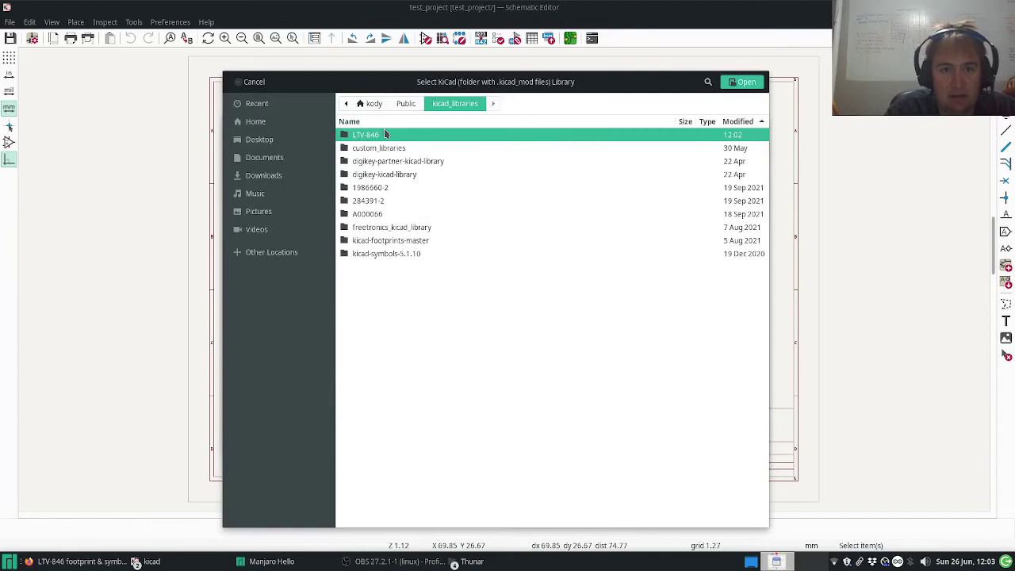
click(742, 83)
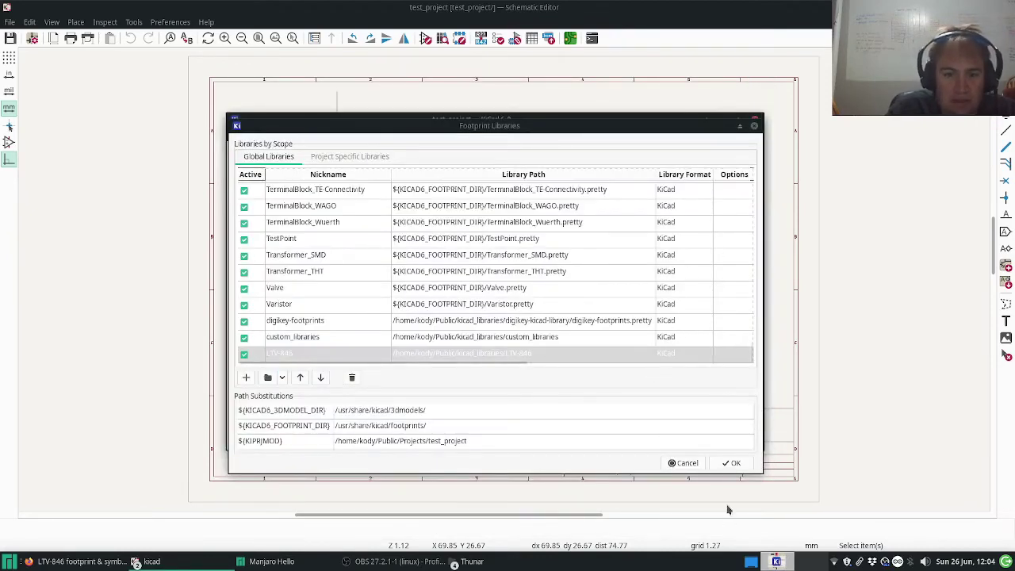
click(730, 463)
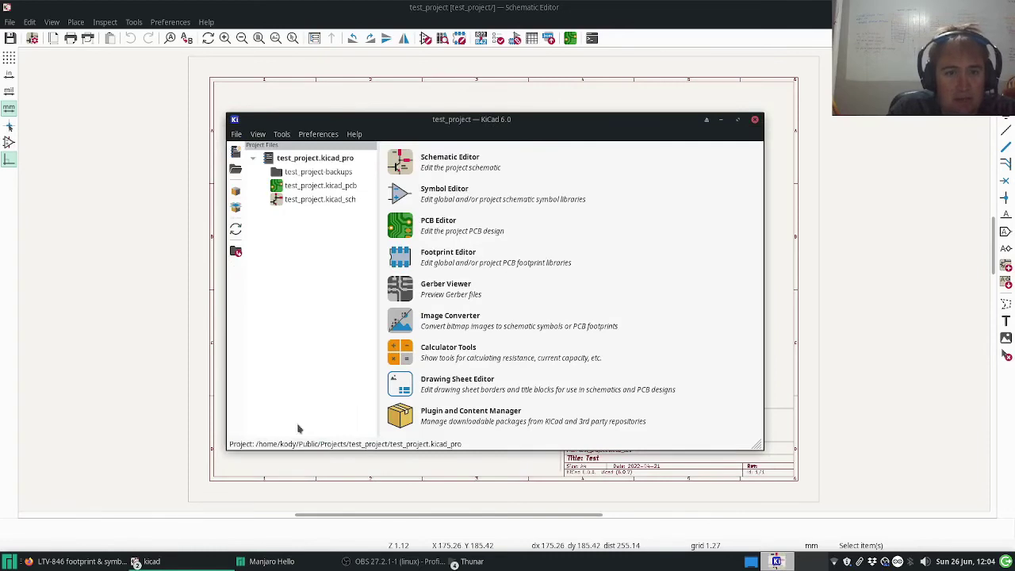
Step: Return to the Schematic Editor, start adding a symbol, search for ltv-846, and choose the LTV-846 symbol with all units
click(125, 402)
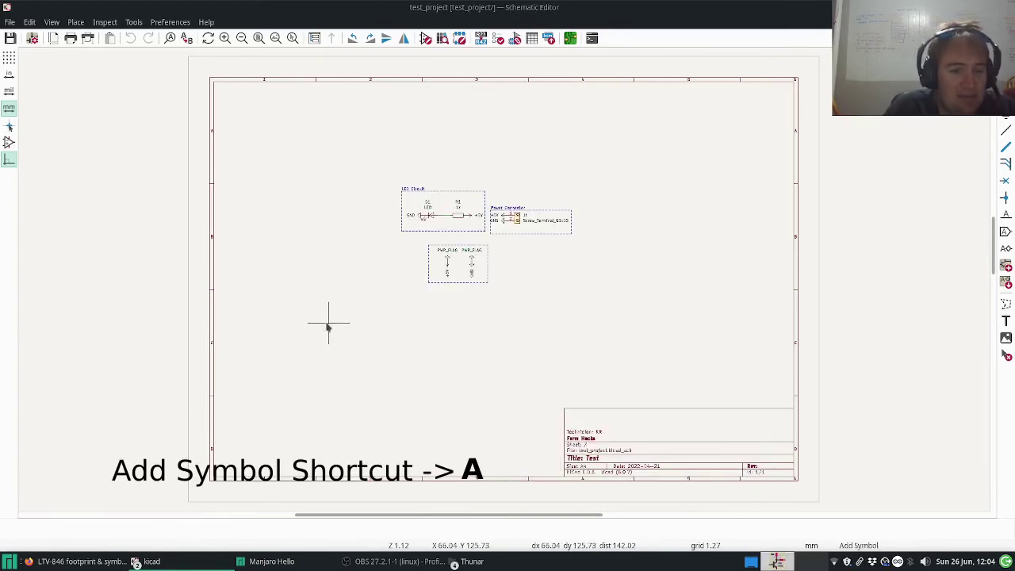
key(a)
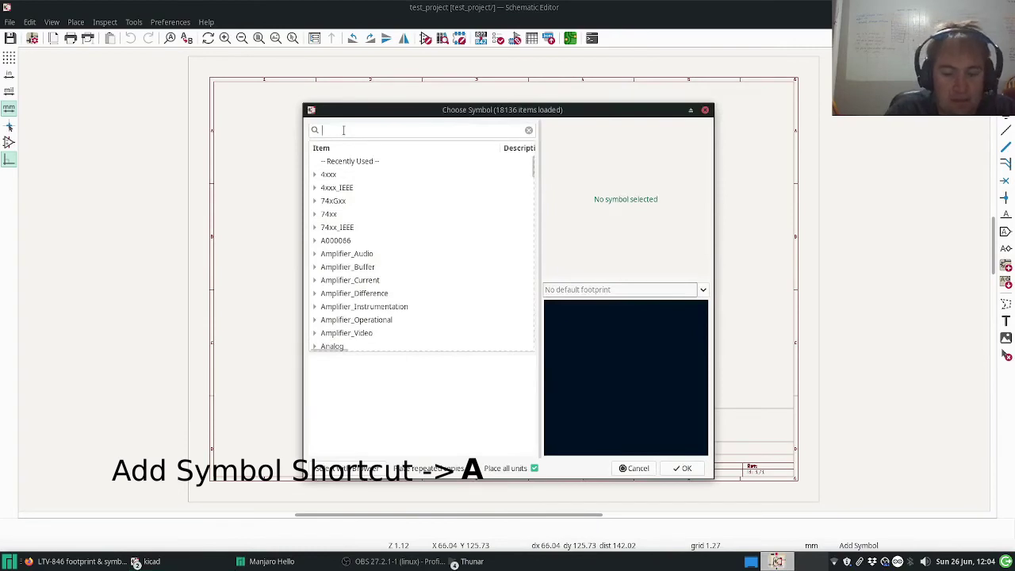
text(ltv)
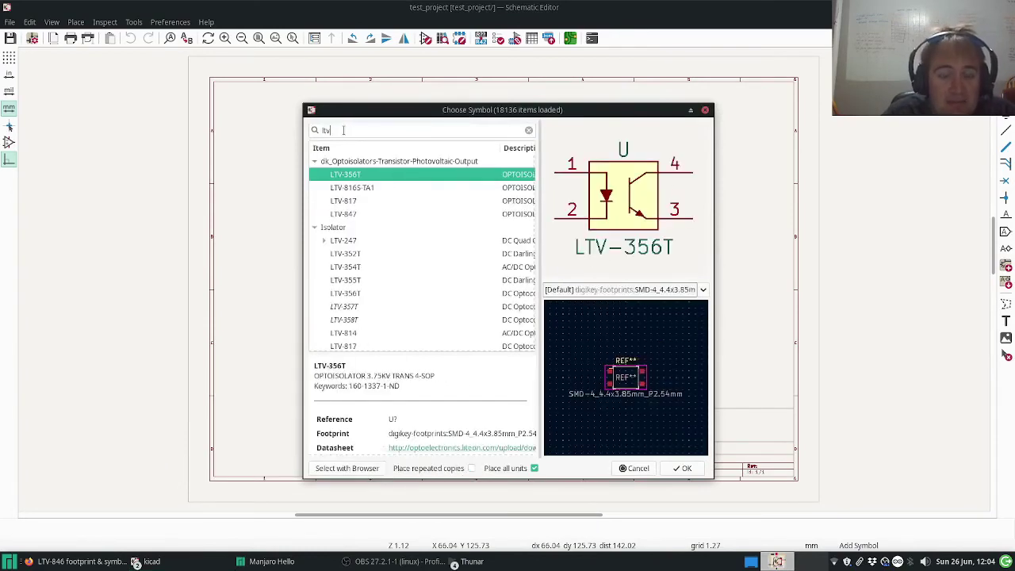
text(-846)
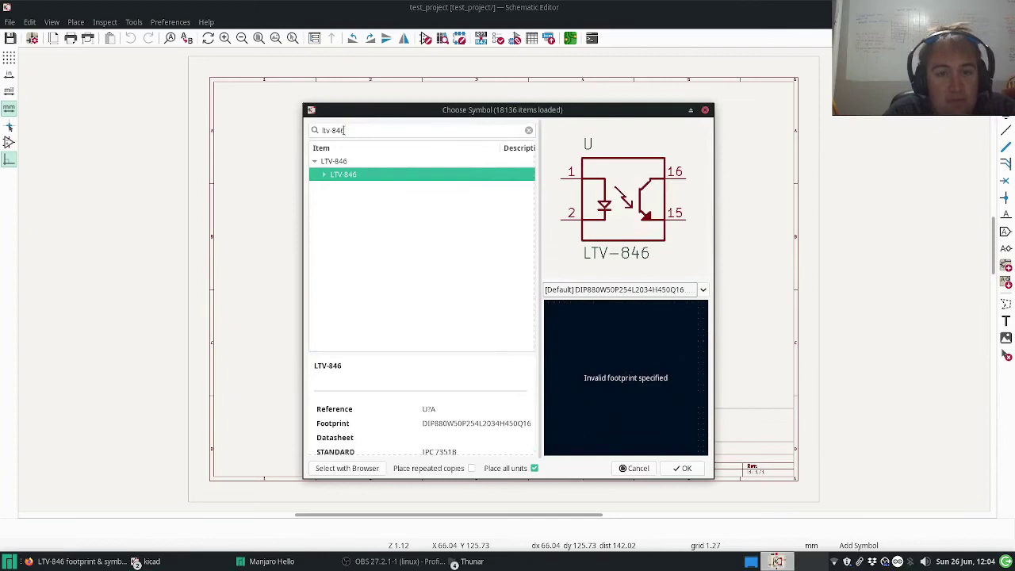
click(680, 468)
Step: Place the four LTV-846 units in a vertical column in the empty lower-left area of the sheet
click(337, 311)
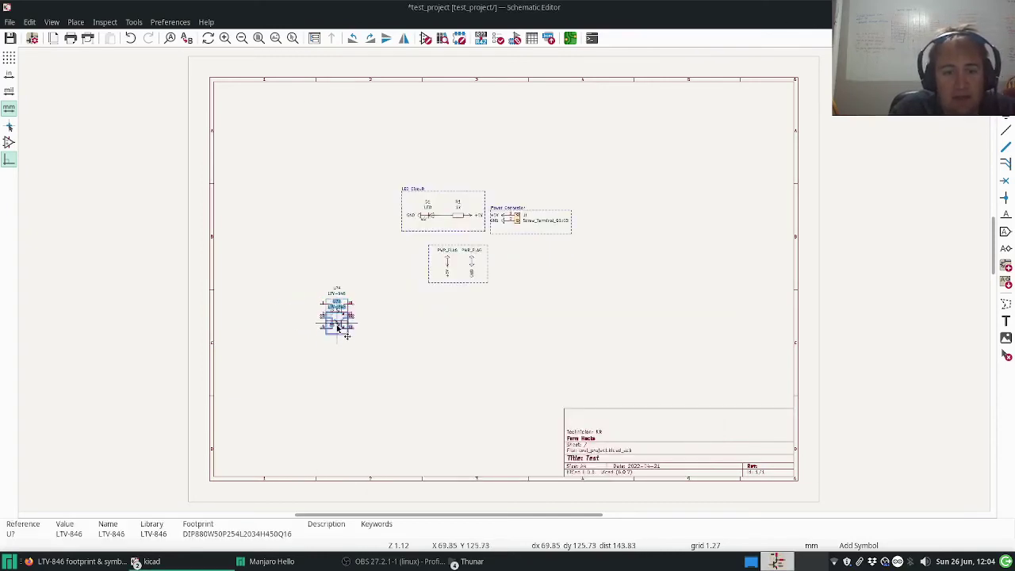
click(337, 349)
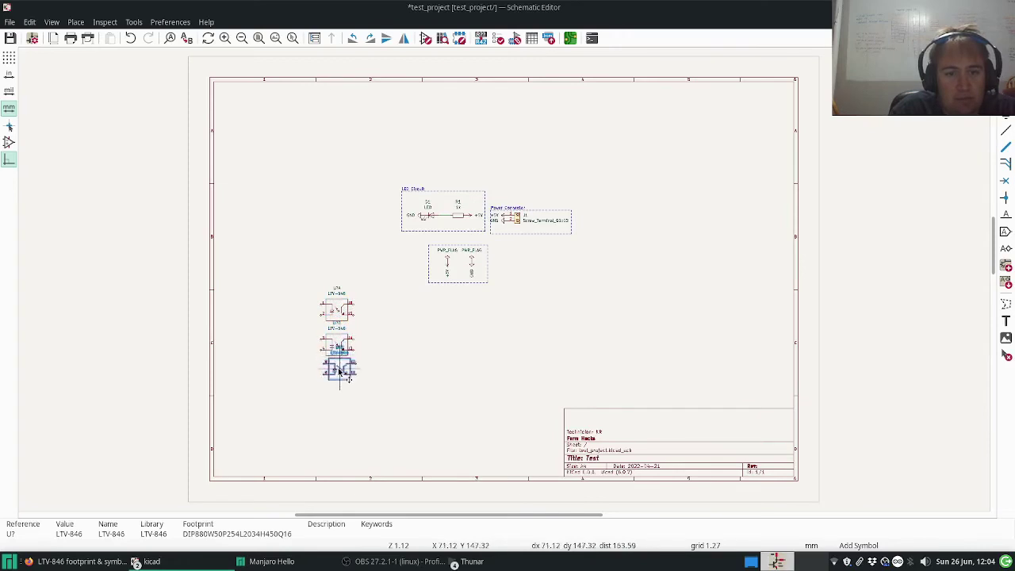
click(337, 385)
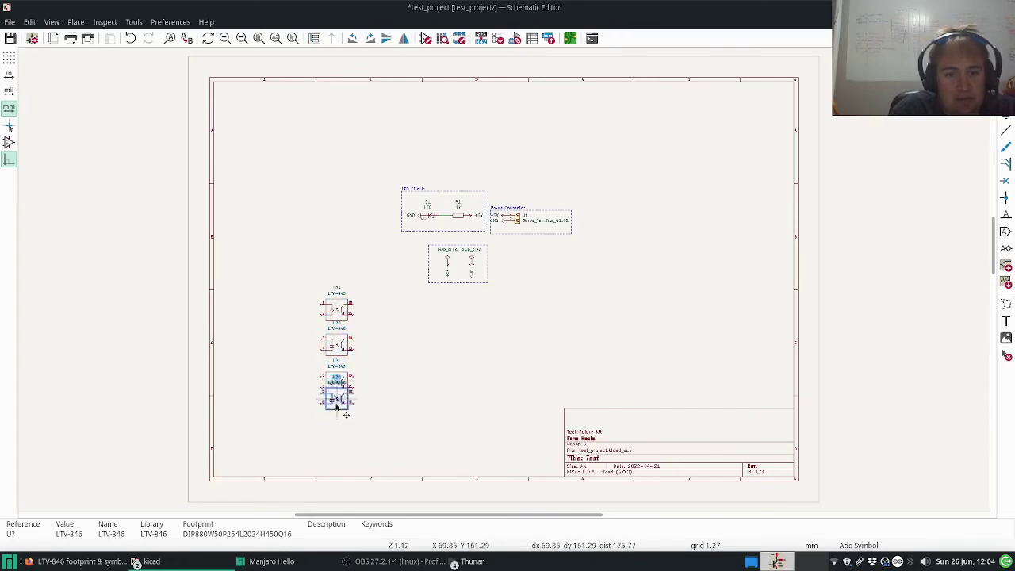
click(337, 424)
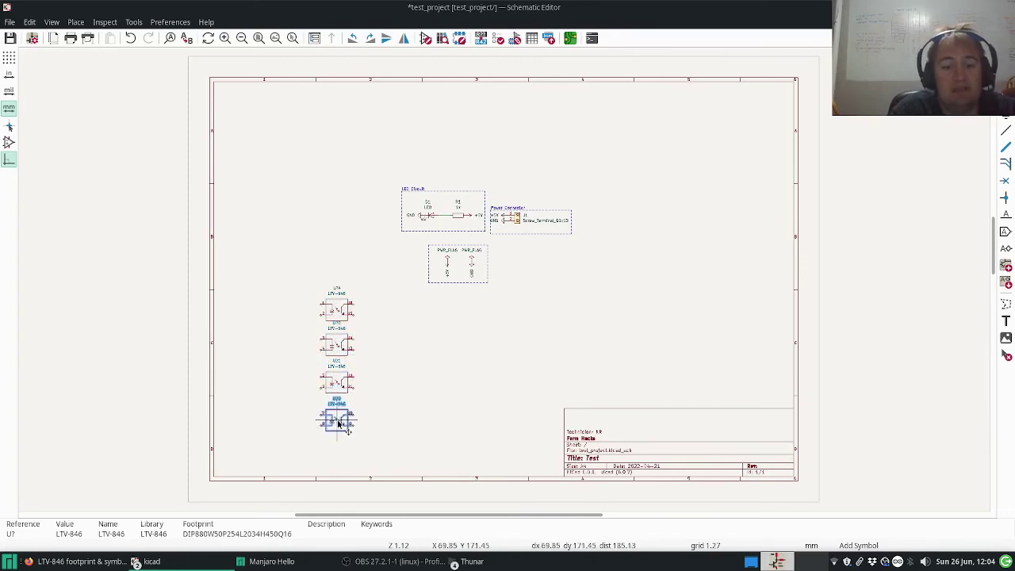
Step: Assign the footprint LTV-846:ltv-846Footprint to unit A of the LTV-846 symbol, filtering the footprint libraries by ltv, and accept the symbol properties
key(Escape)
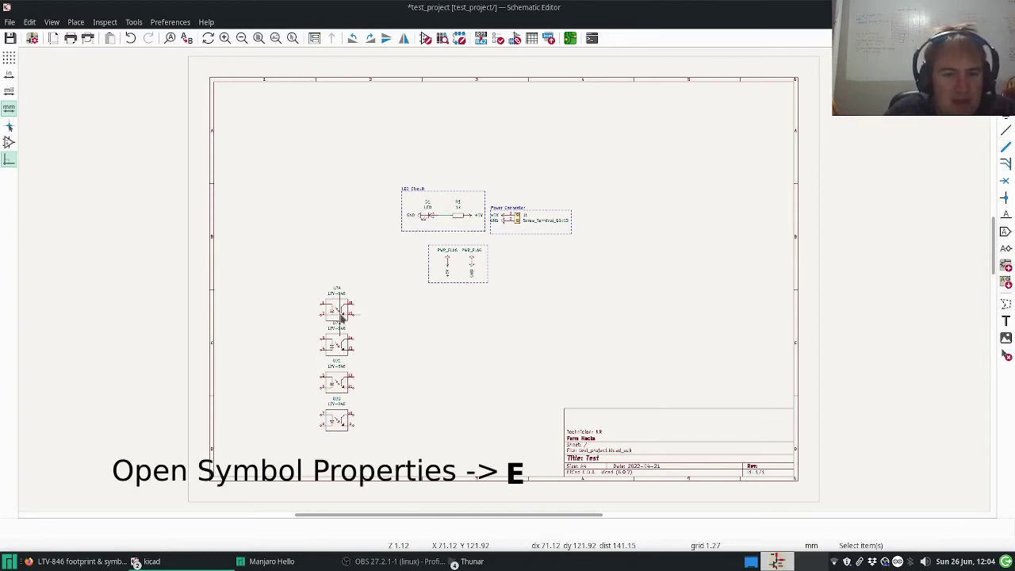
key(e)
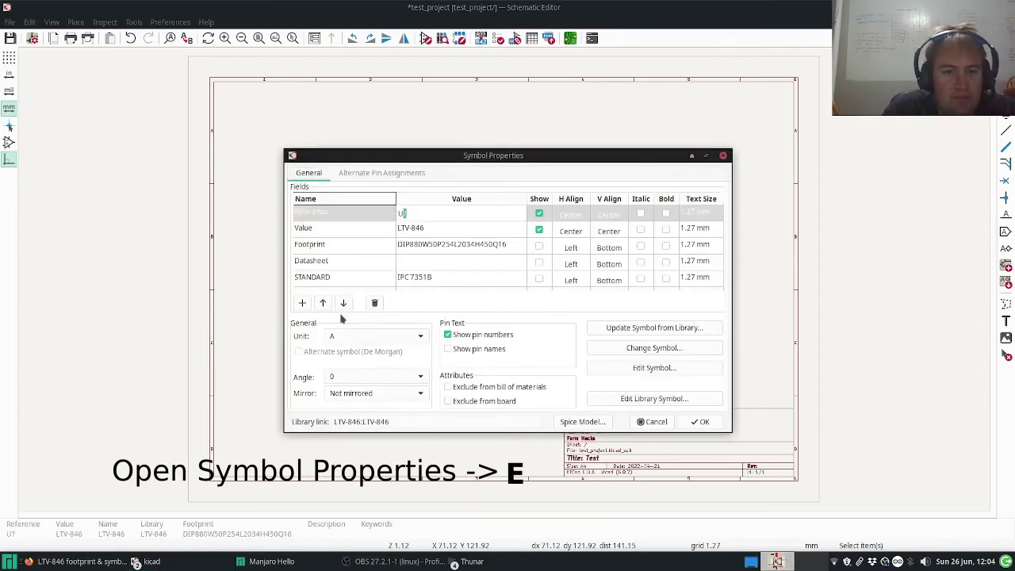
click(486, 246)
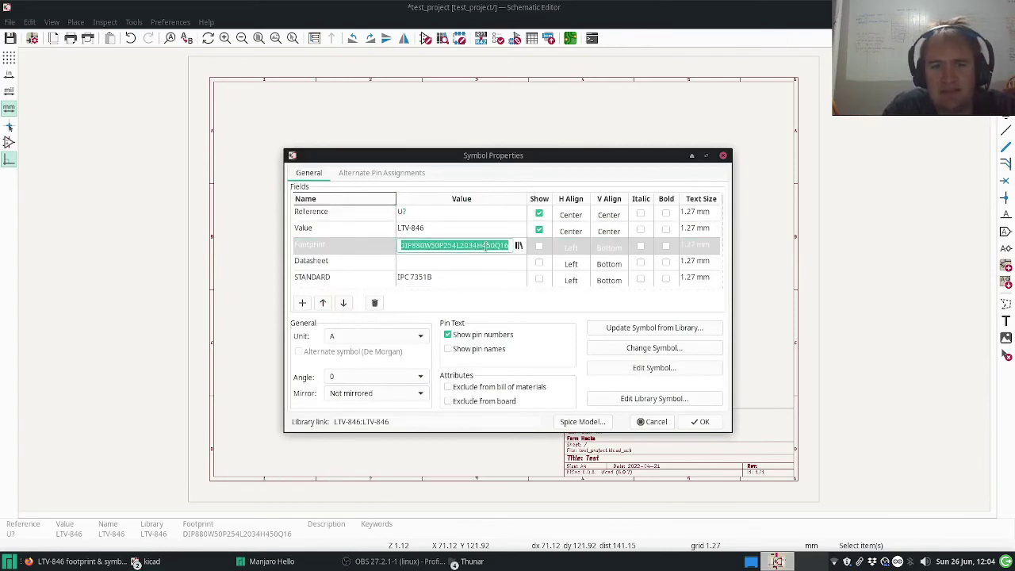
click(512, 249)
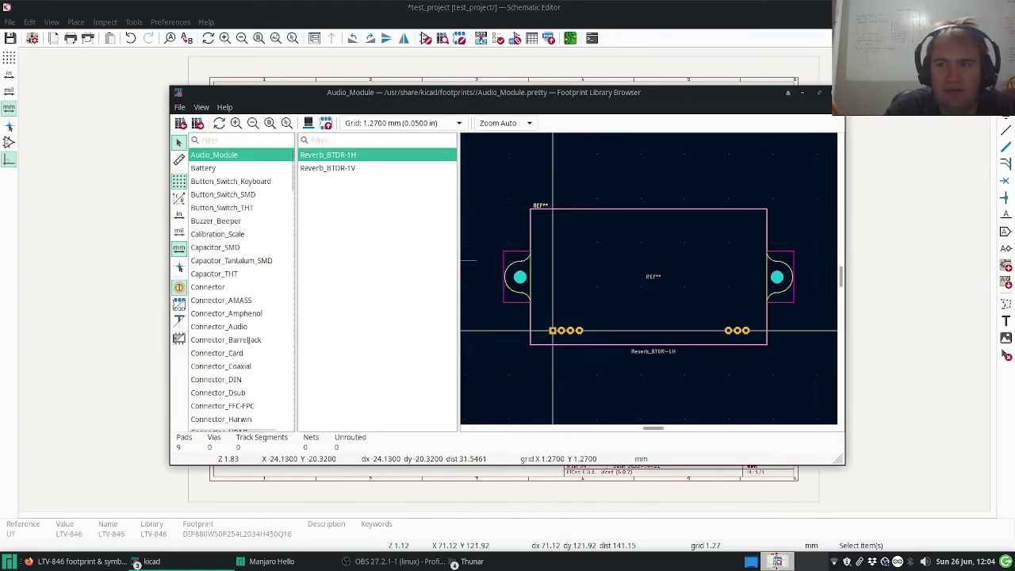
click(819, 92)
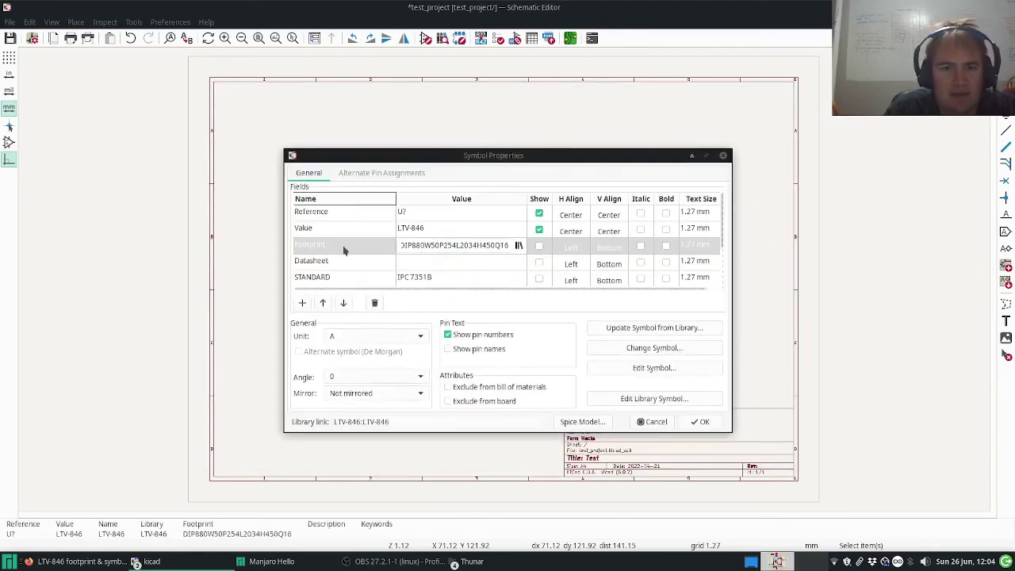
click(517, 245)
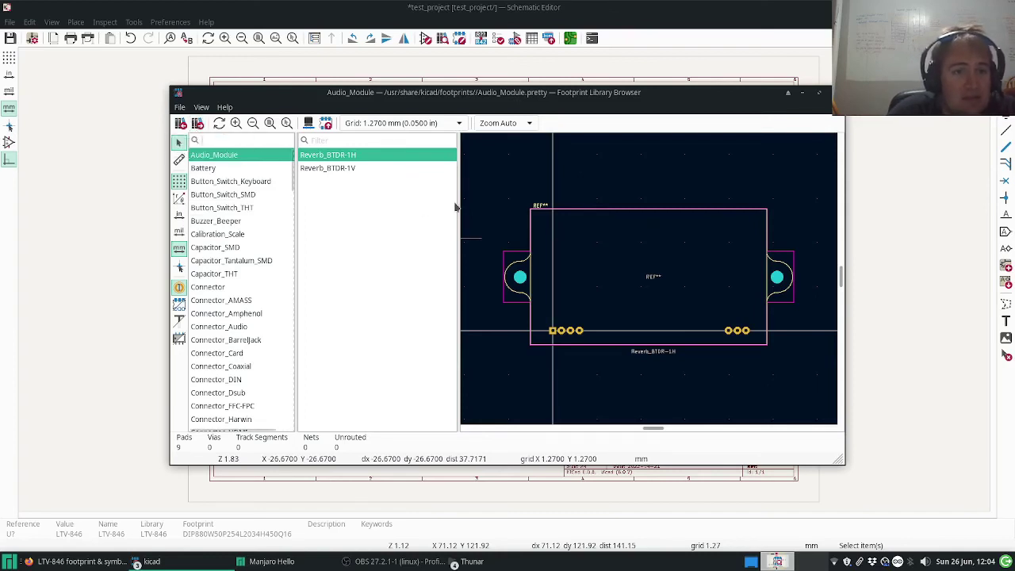
text(ltv)
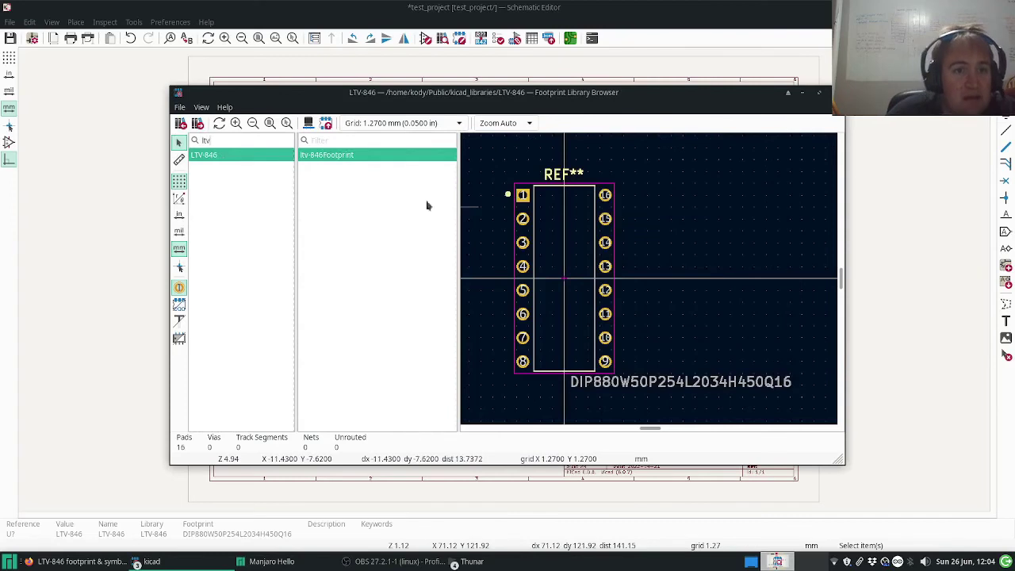
double_click(344, 155)
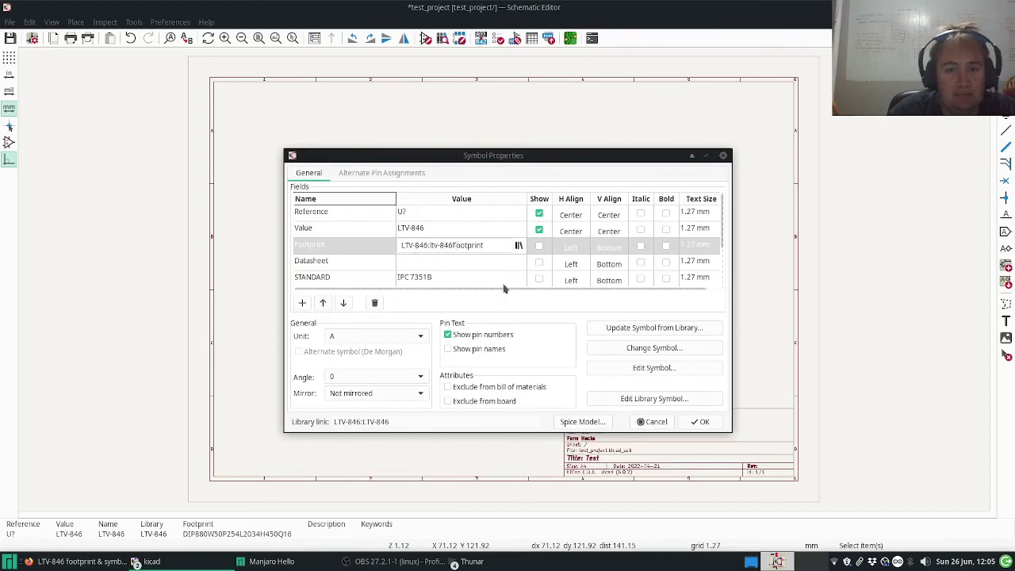
click(700, 421)
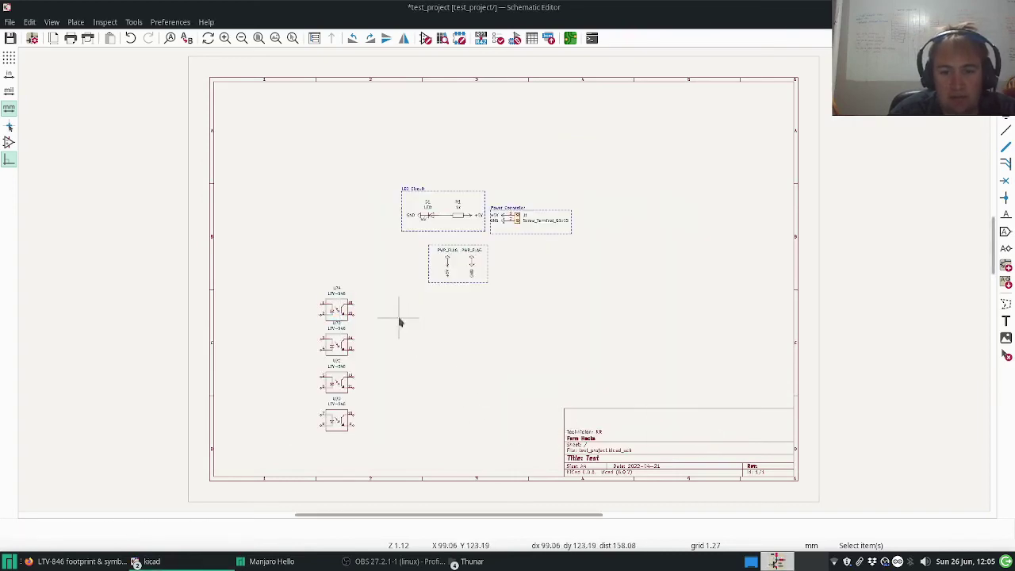